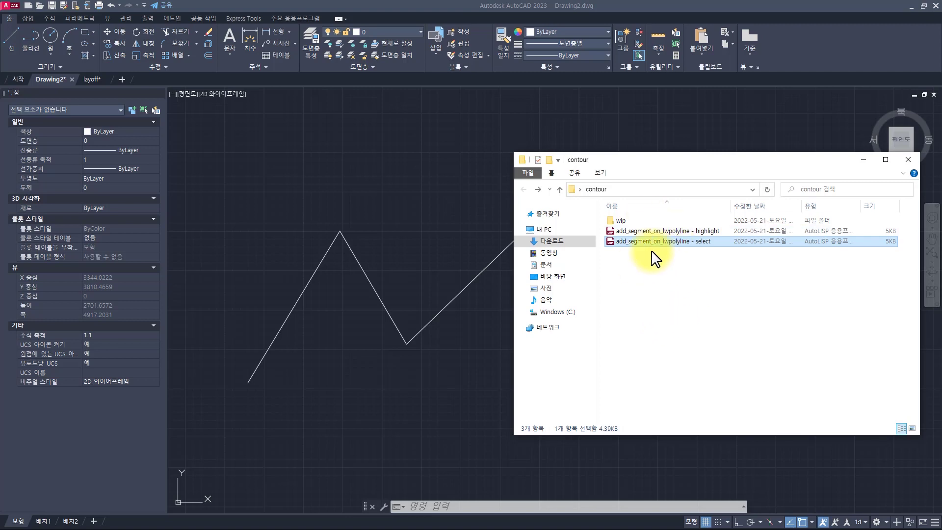
Step: Load the "add_segment_on_lwpolyline - select" LISP routine from the contour folder into the open drawing
left_click(654, 229, "shift")
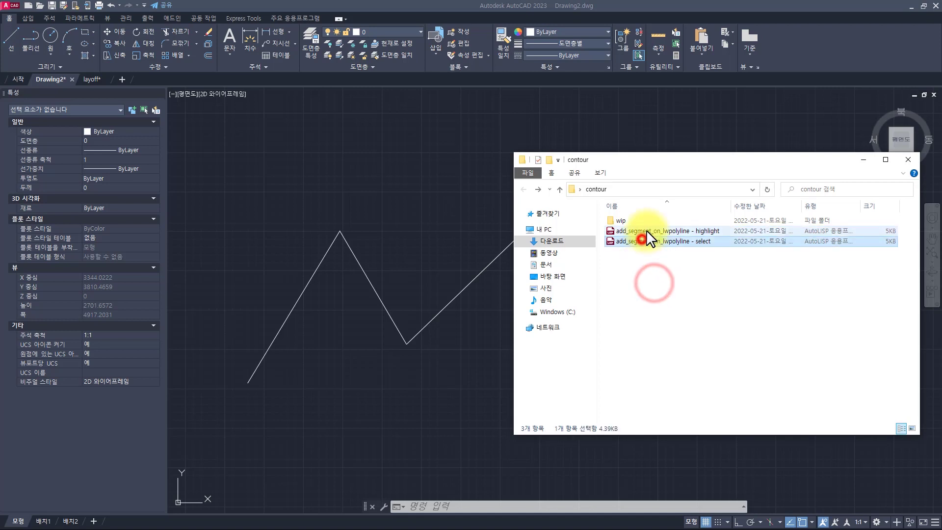
left_click(659, 290)
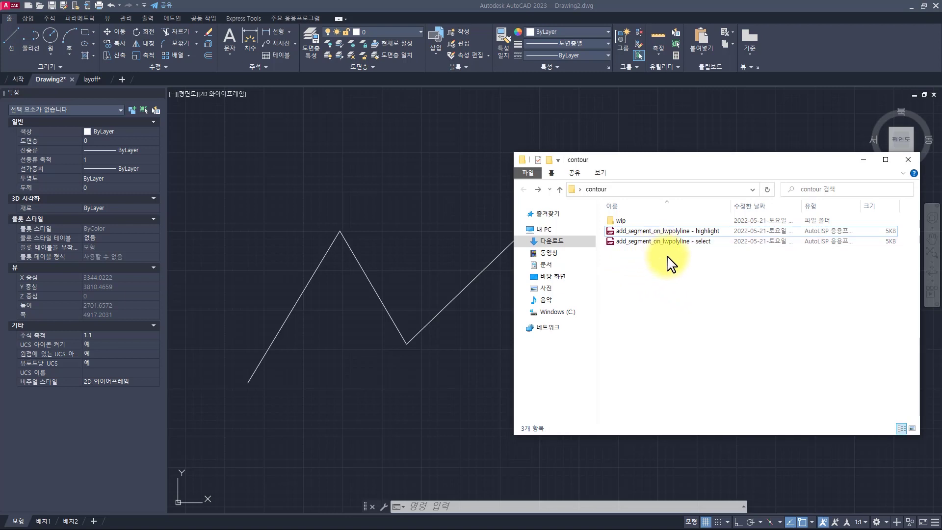
left_click(678, 242)
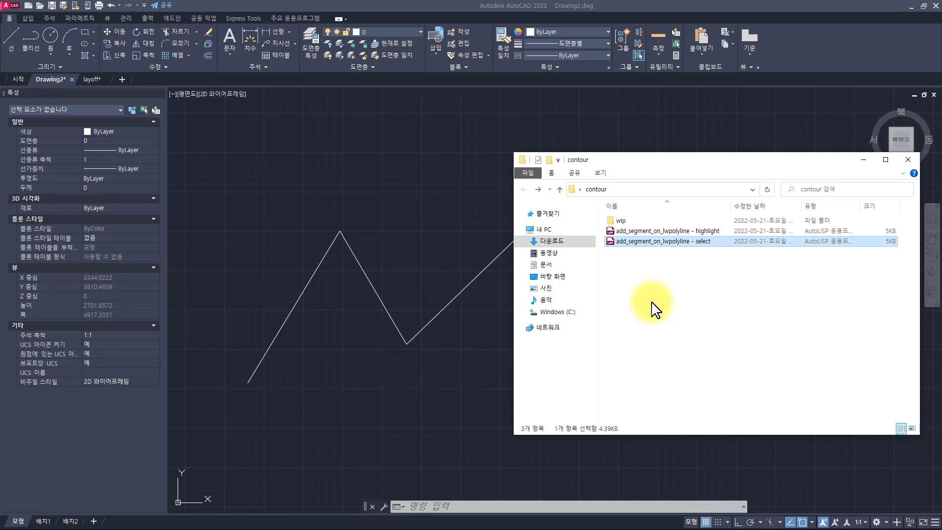
left_click(635, 241)
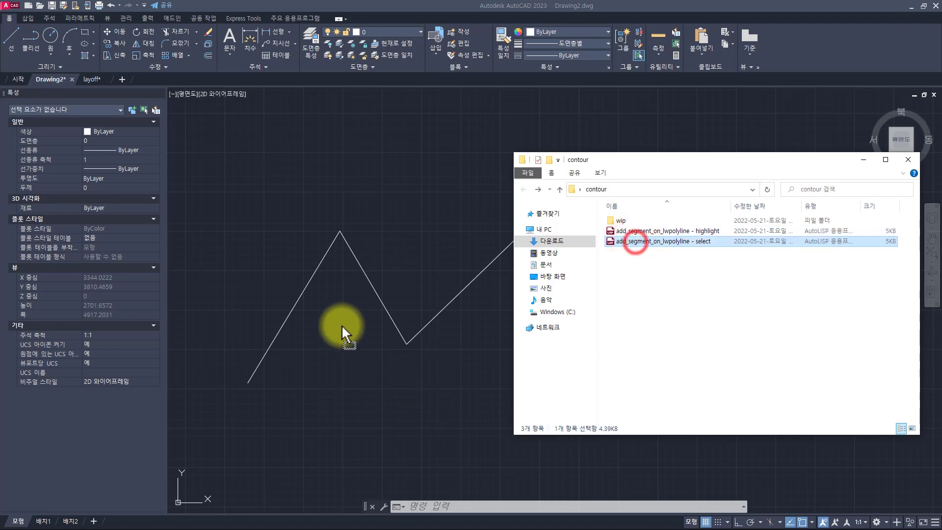
left_click_drag(342, 324, 370, 280)
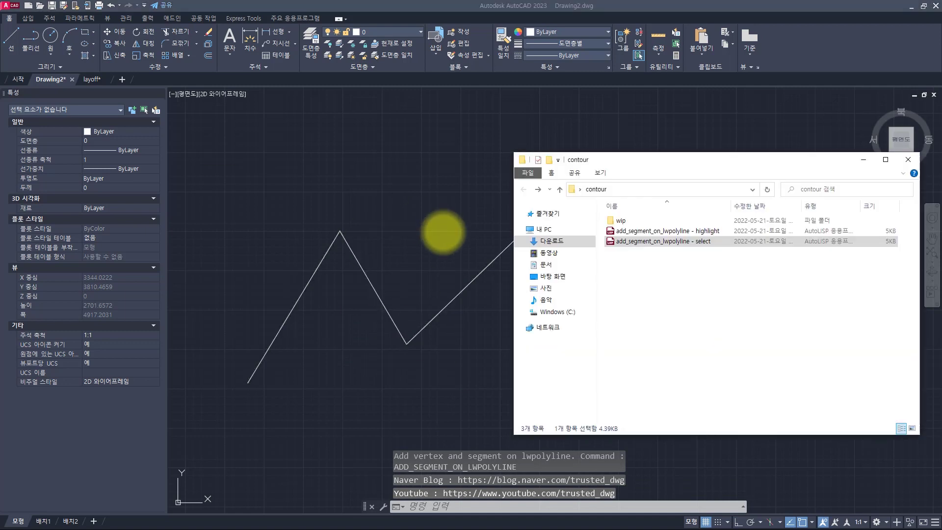
left_click(662, 228)
left_click(660, 242)
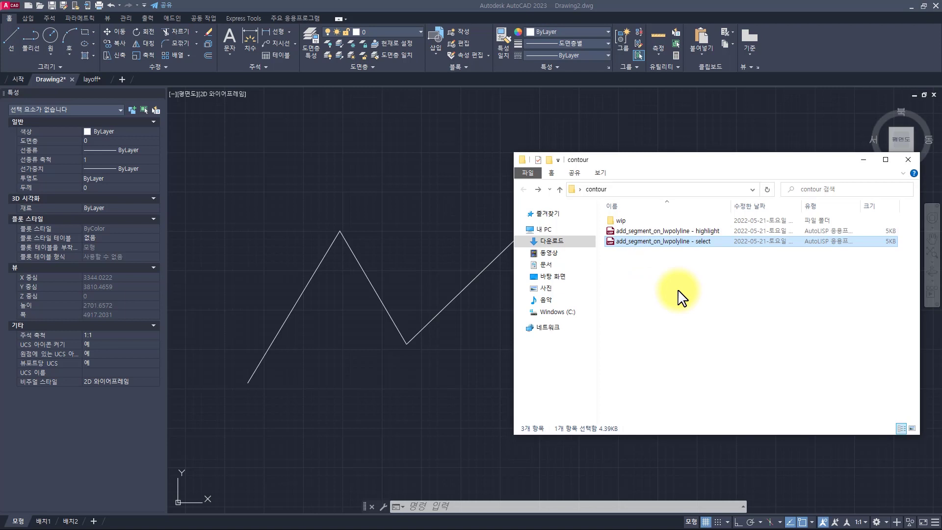
left_click(665, 231)
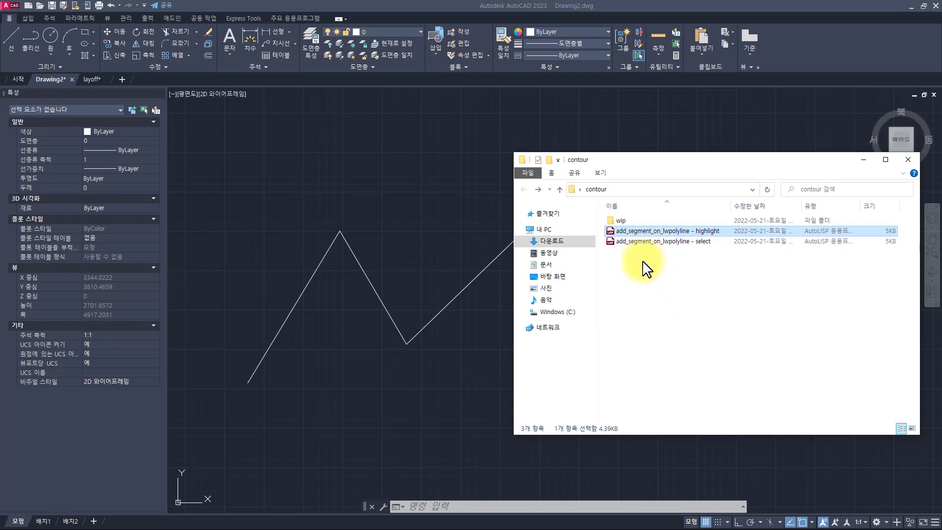
left_click(646, 243)
left_click(646, 231)
Step: Run ADD_SEGMENT_ON_LWPOLYLINE, try start points in empty space, and set the start on the zigzag polyline's second segment
left_click(429, 222)
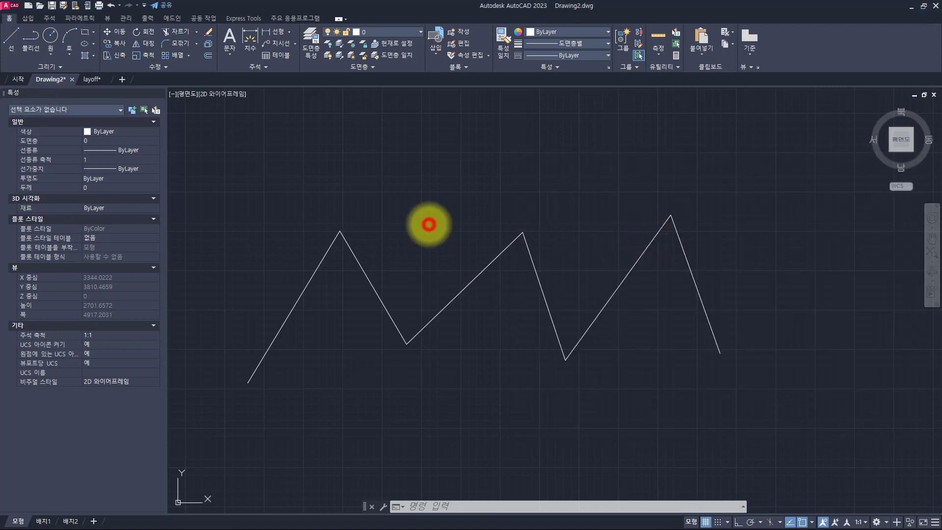
type("ADD_SEGMENT_ON_LWPOLYLINE")
key("Return")
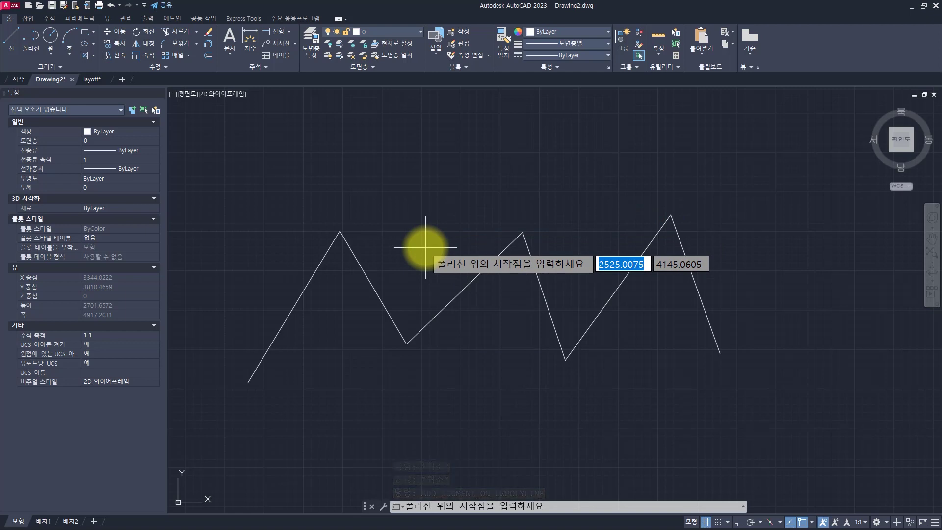
left_click(474, 143)
left_click(357, 141)
left_click(293, 170)
left_click(374, 200)
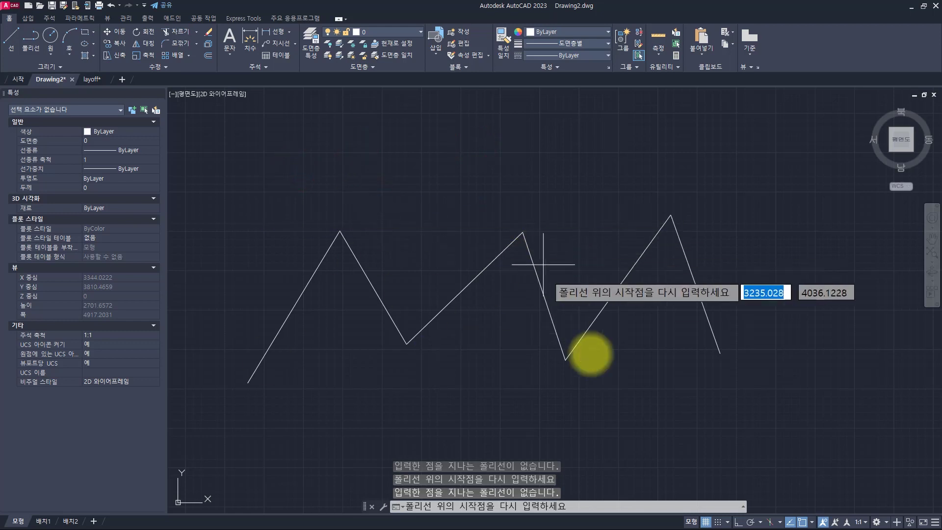
left_click(356, 257)
key("alt+Tab")
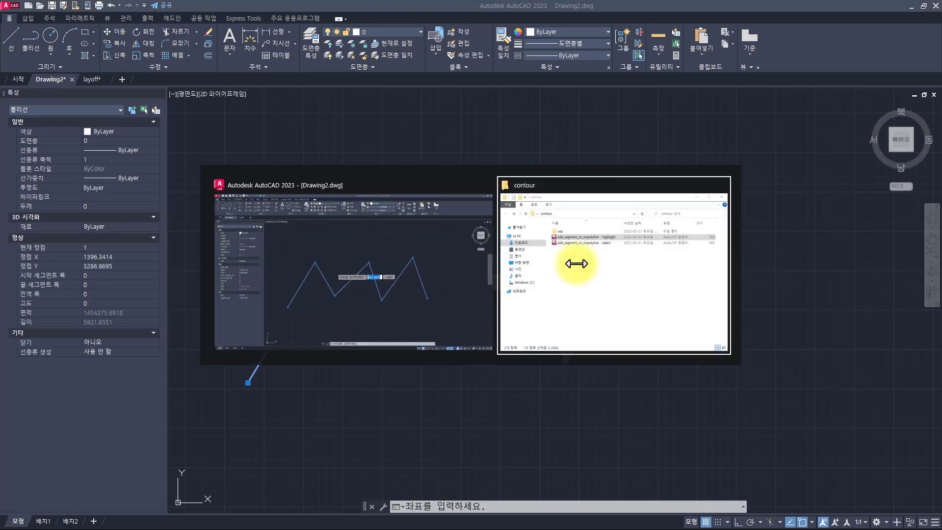
key("Down")
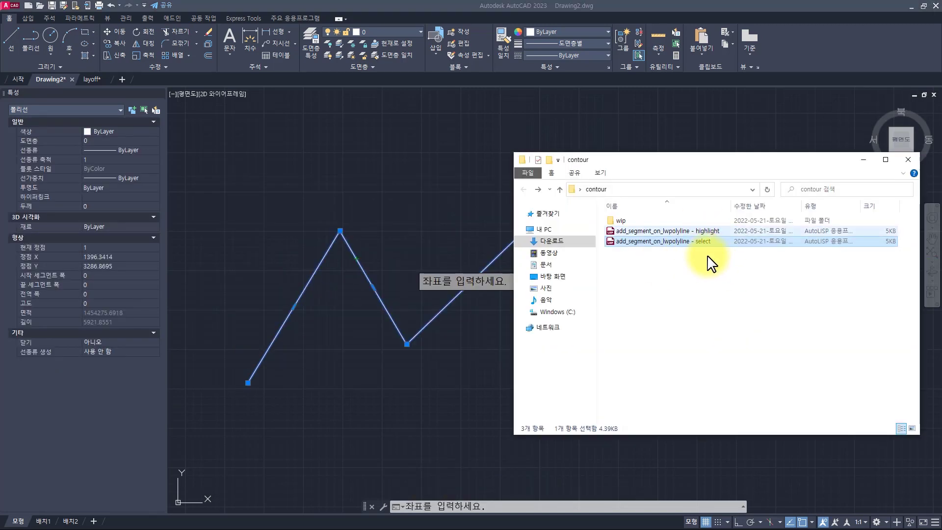
left_click(358, 262)
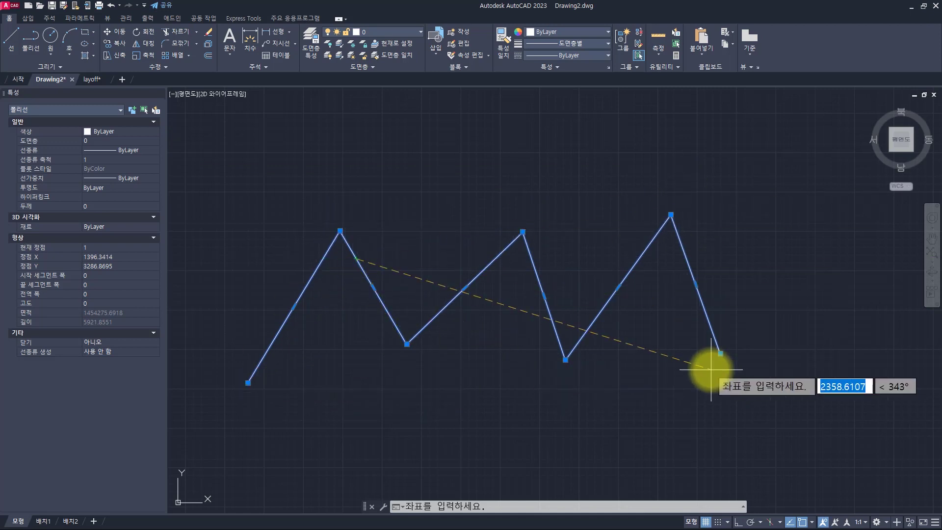
key("alt+Tab")
key("alt+Tab")
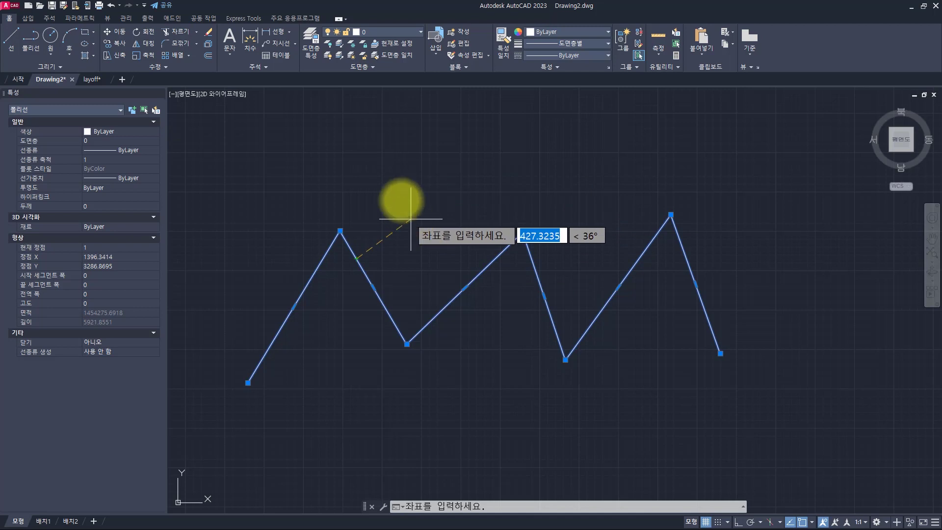
Step: Draw the new section as an arch of five vertices above the zigzag, ending on the segment rising to the last peak
left_click(378, 151)
left_click(444, 131)
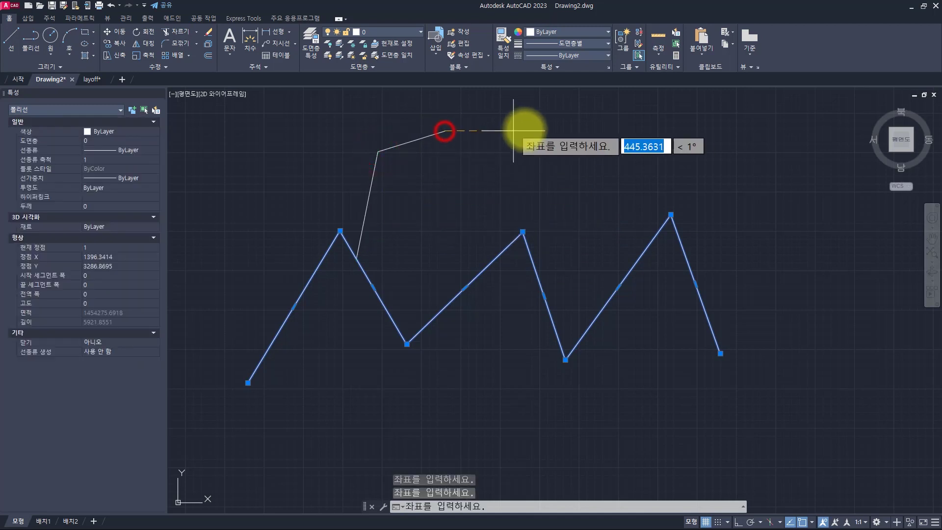
left_click(528, 130)
left_click(600, 161)
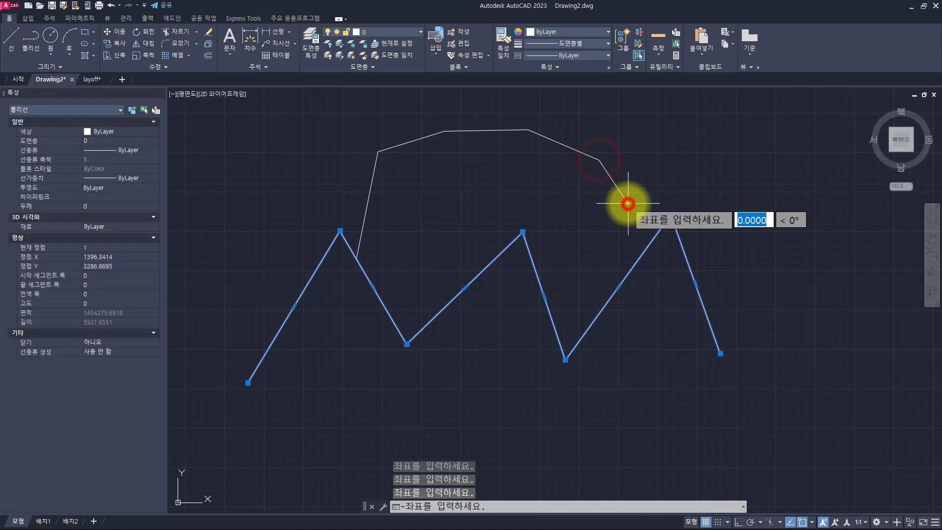
left_click(627, 202)
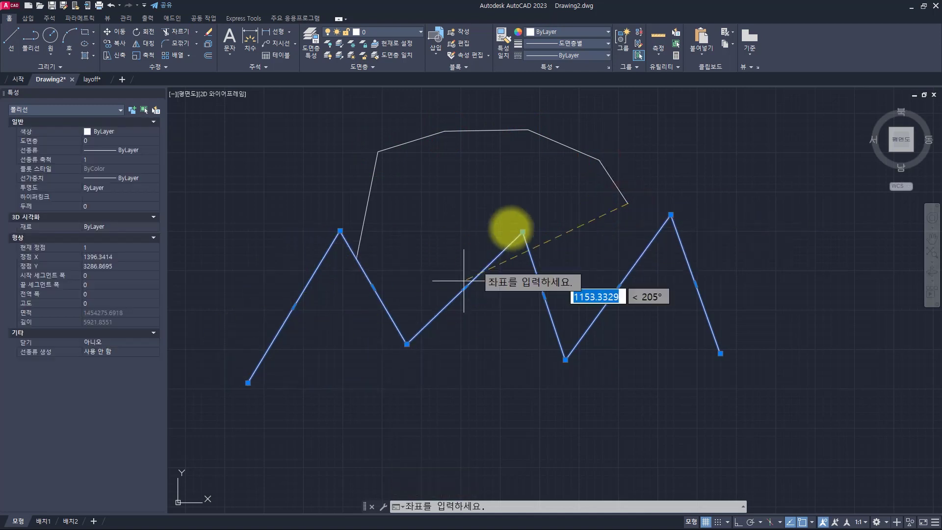
left_click(640, 256)
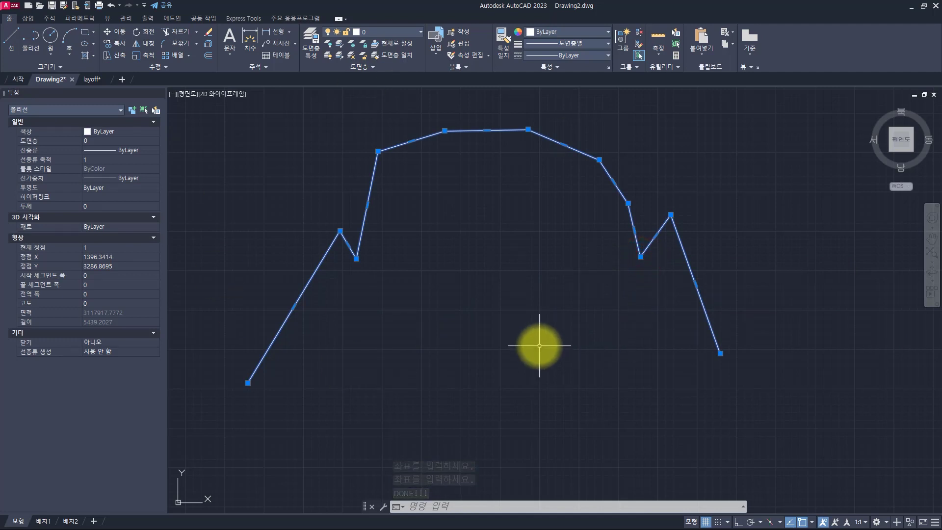
Step: Replace the arch with a zigzag section from the polyline's first rising segment to the arch's final descending segment, and clear the selection
key("Return")
left_click(313, 279)
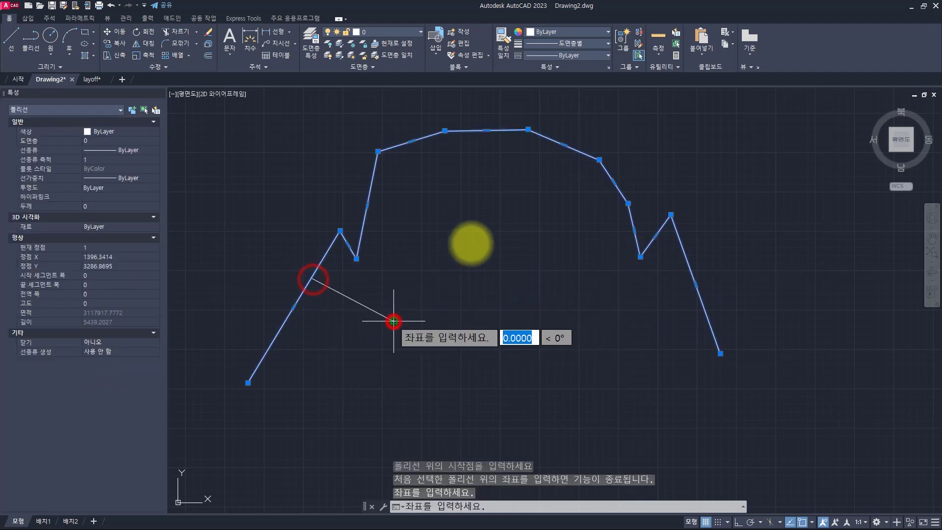
left_click(475, 240)
left_click(536, 301)
left_click(630, 231)
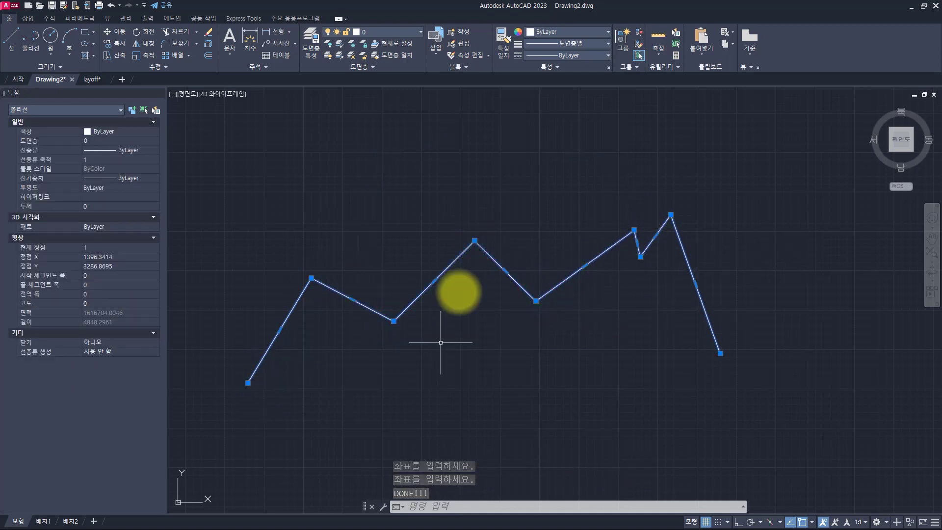
key("Escape")
key("Escape")
key("Escape")
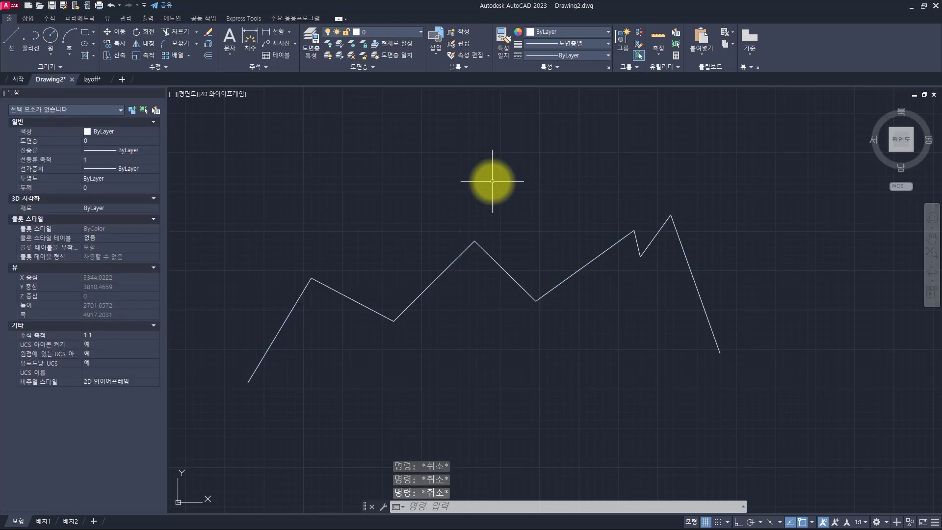
Step: Switch to the layoff contour map drawing
key("ctrl+Tab")
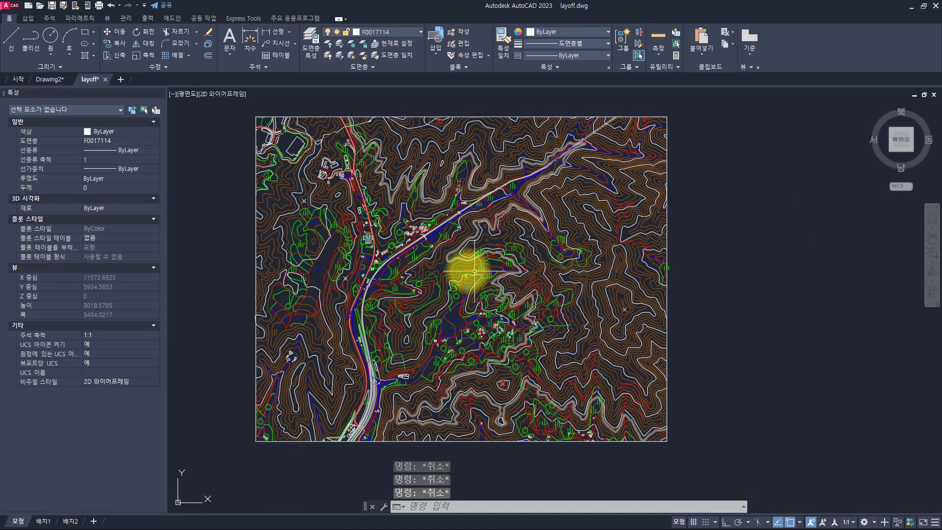
scroll(434, 280, "up", 8)
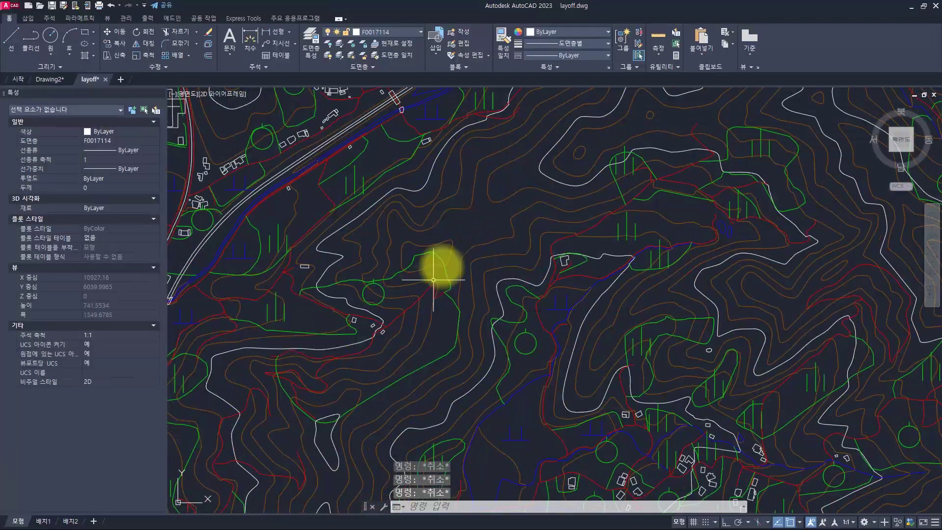
left_click(491, 244)
left_click(465, 275)
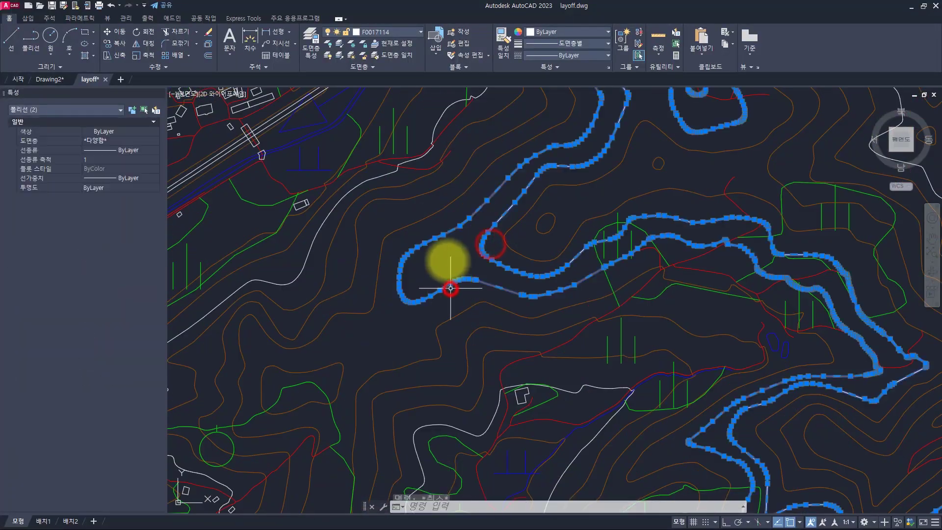
key("Escape")
Step: Isolate the layers of one white and one brown contour line that run side by side
left_click(488, 238)
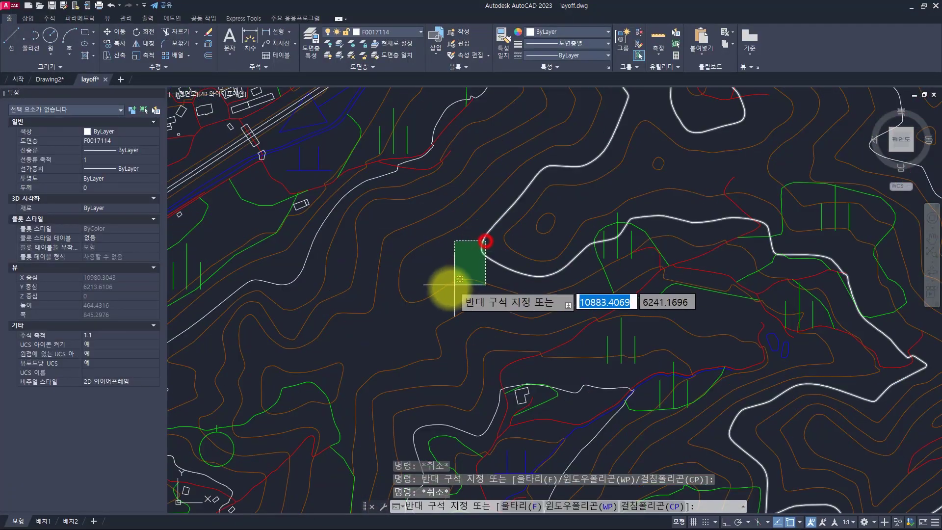
left_click(453, 284)
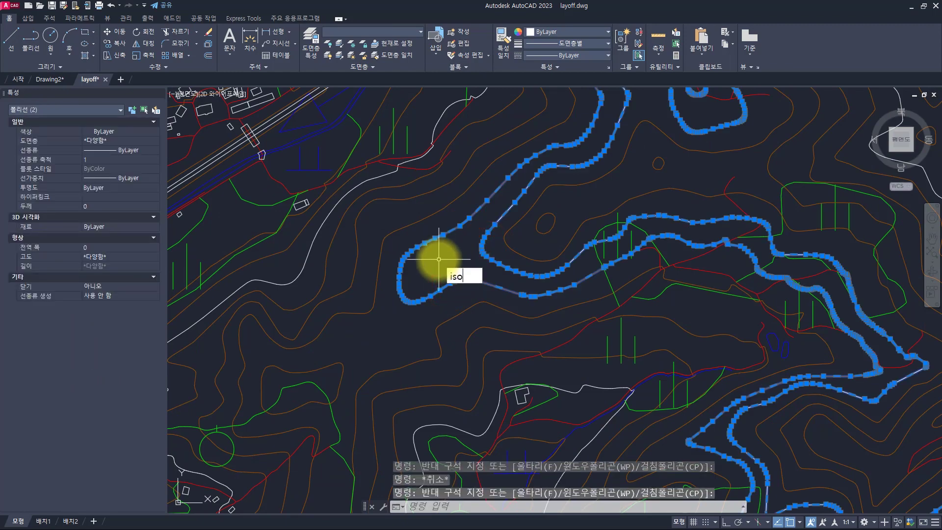
type("iso")
key("Return")
scroll(435, 265, "down", 5)
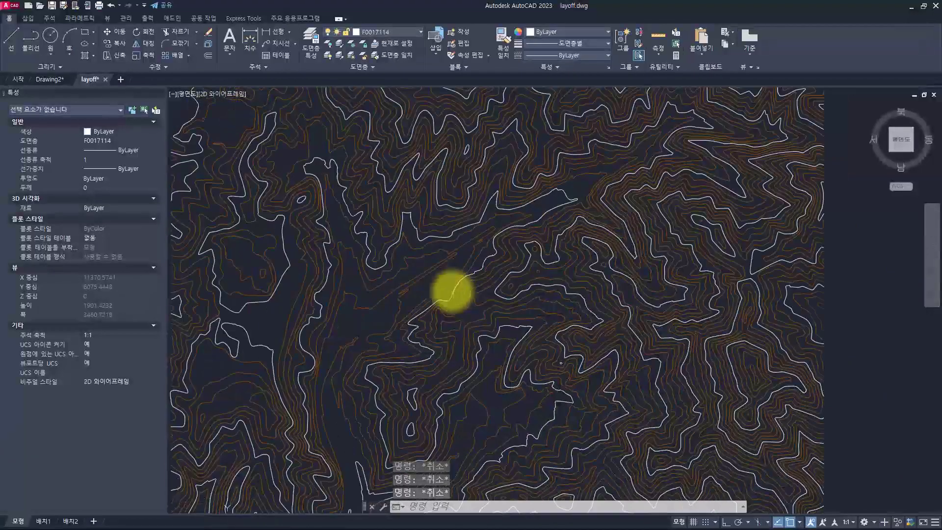
Step: Use ADD_SEGMENT_ON_LWPOLYLINE to reroute the upper-left bend of a brown hilltop contour outward through three new vertices
type("AAd")
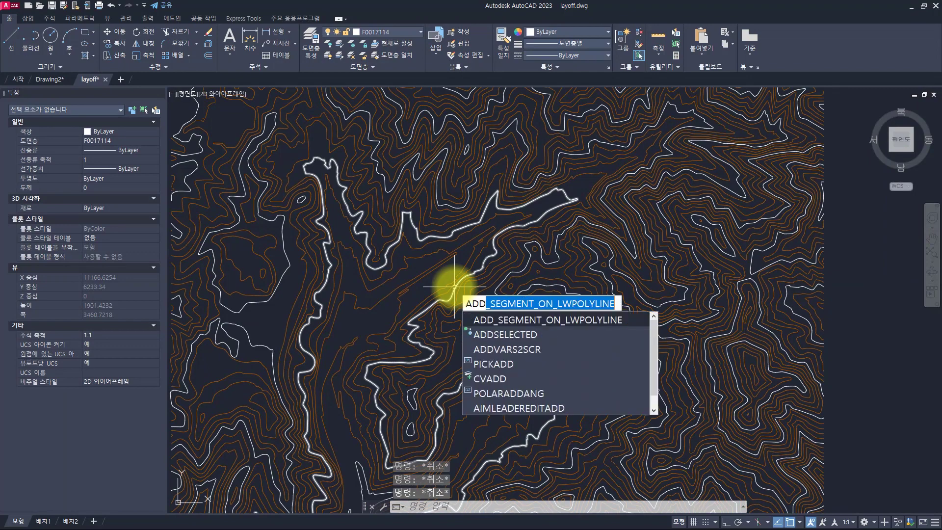
key("Return")
middle_click_drag(279, 321, 430, 242)
scroll(344, 304, "up", 5)
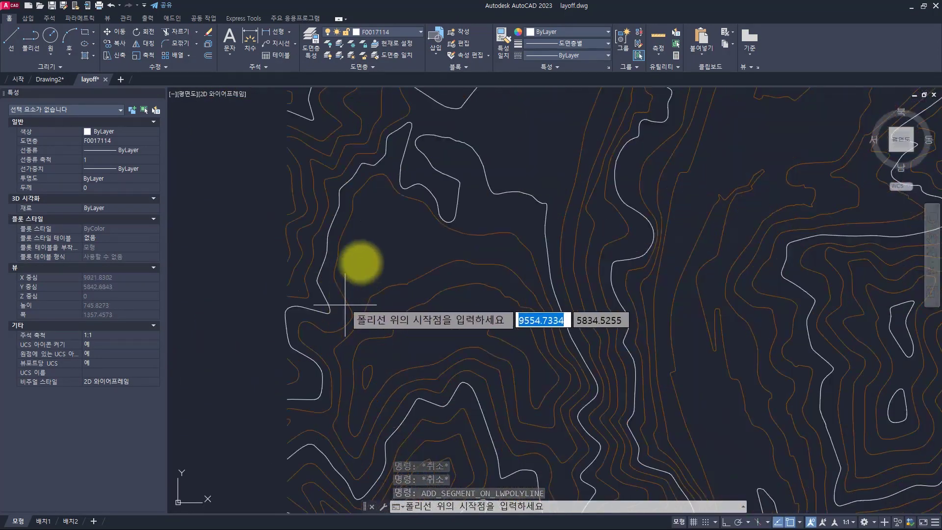
left_click(377, 332)
left_click(366, 256)
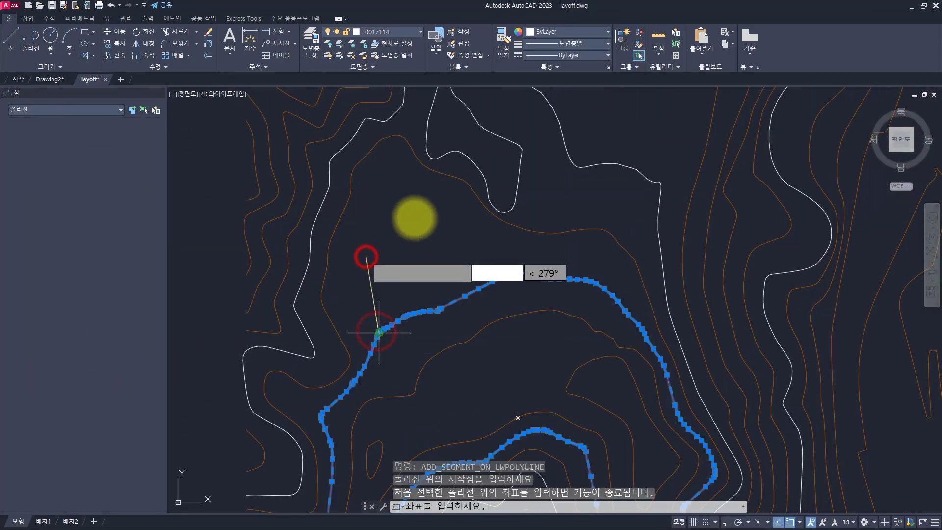
left_click(415, 218)
left_click(465, 224)
left_click(512, 274)
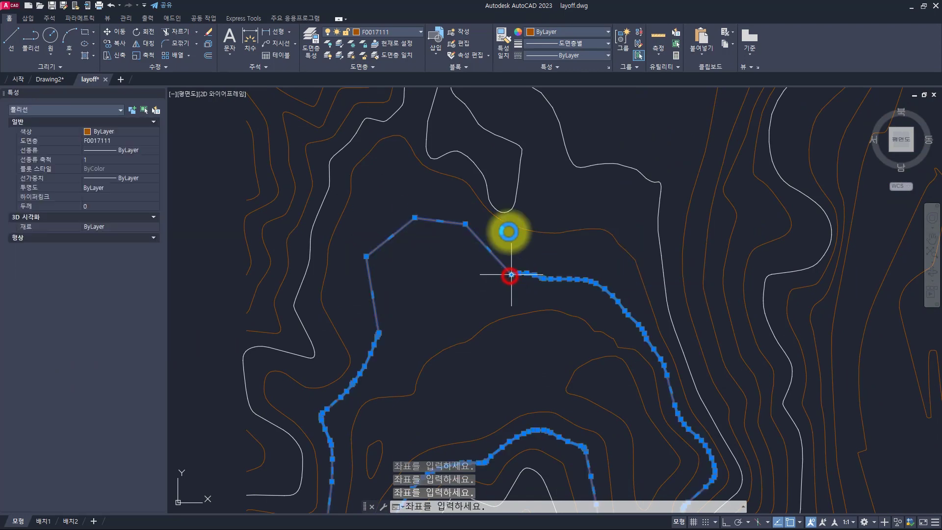
key("Escape")
key("Escape")
key("Escape")
Step: Reroute the next inner brown contour outward through three new vertices, ending back on it, and select the edited polyline
key("space")
left_click(429, 359)
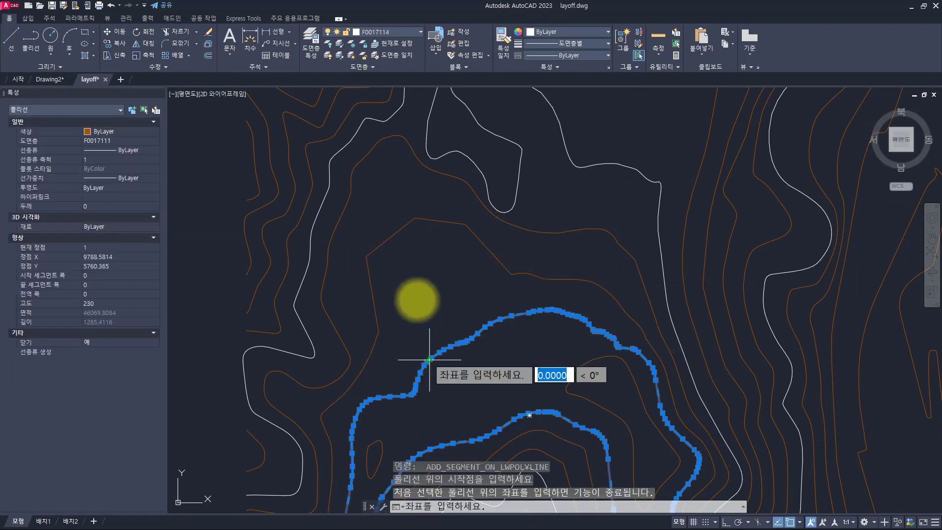
left_click(417, 297)
left_click(438, 279)
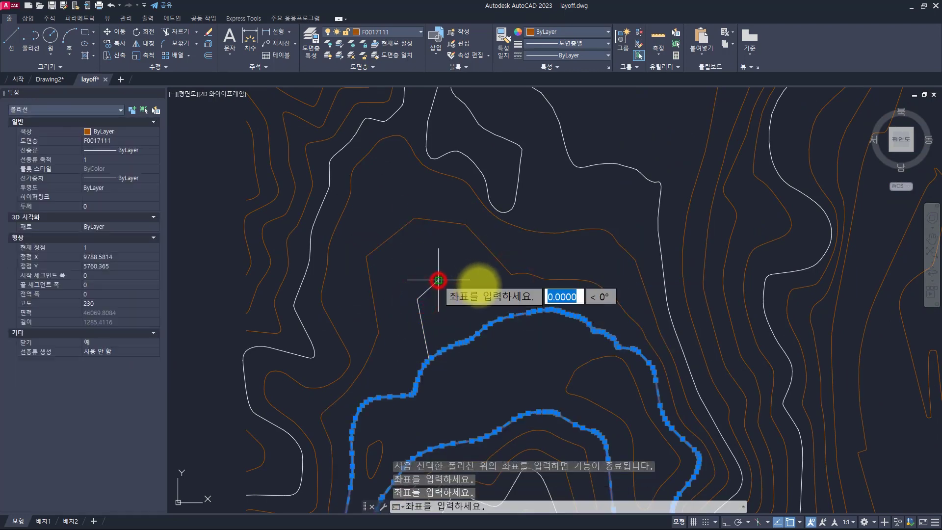
left_click(485, 290)
left_click(511, 316)
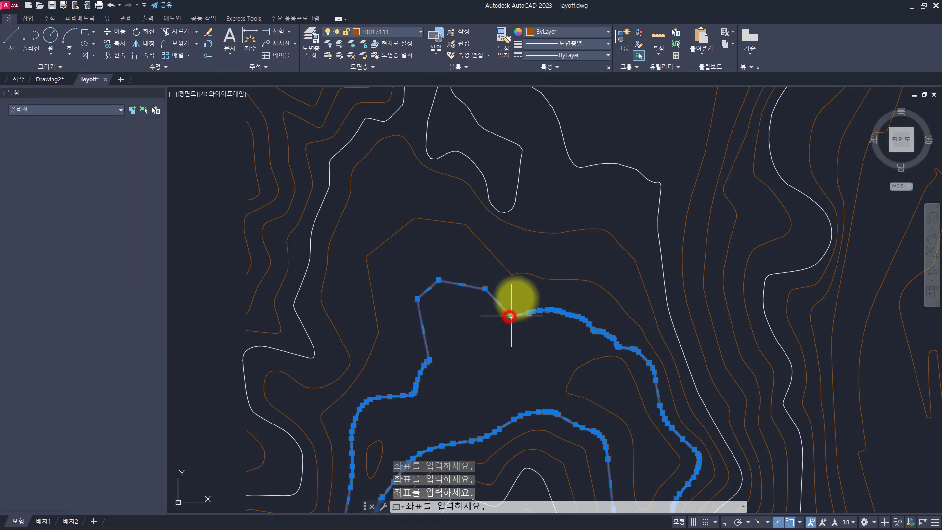
key("Escape")
left_click(457, 328)
left_click(425, 268)
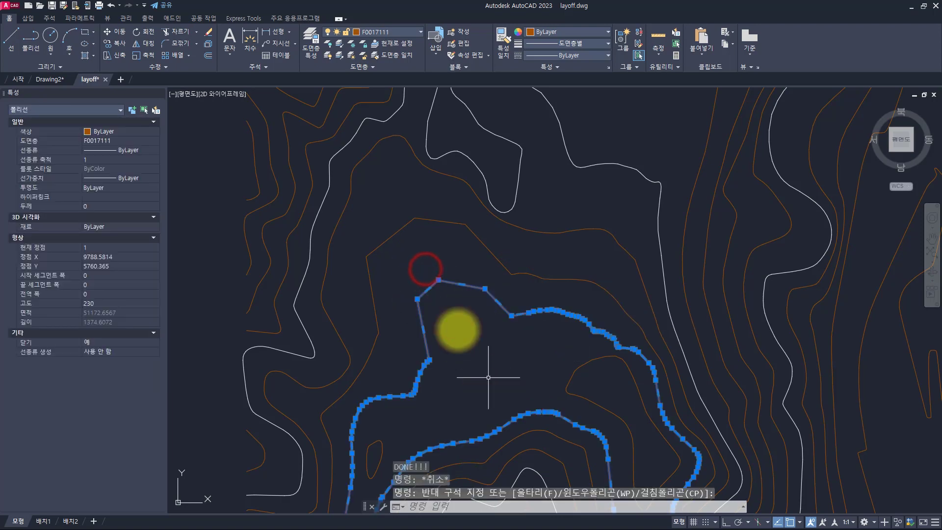
Step: Reroute the upper-right bend of the same inner brown contour outward through two new vertices, ending back on the contour's top stretch
middle_click_drag(488, 368, 439, 273)
key("Escape")
key("Escape")
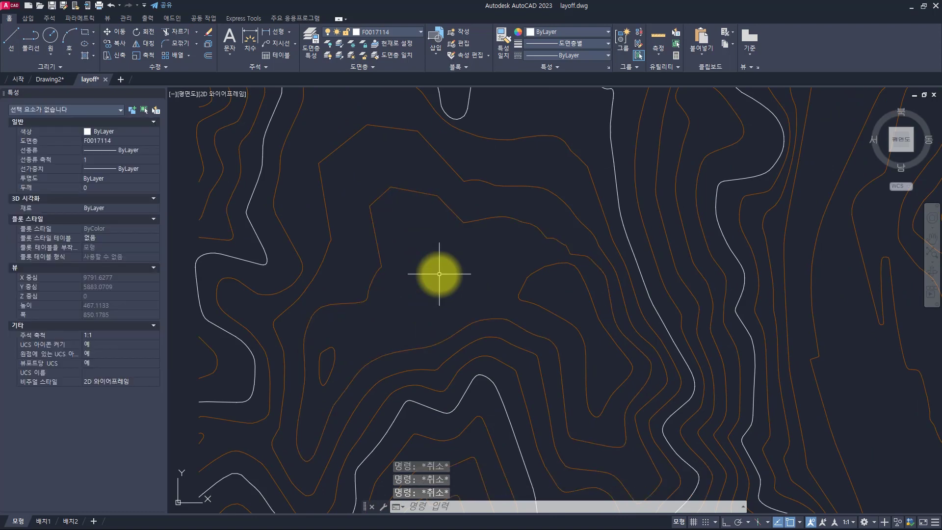
key("space")
left_click(571, 232)
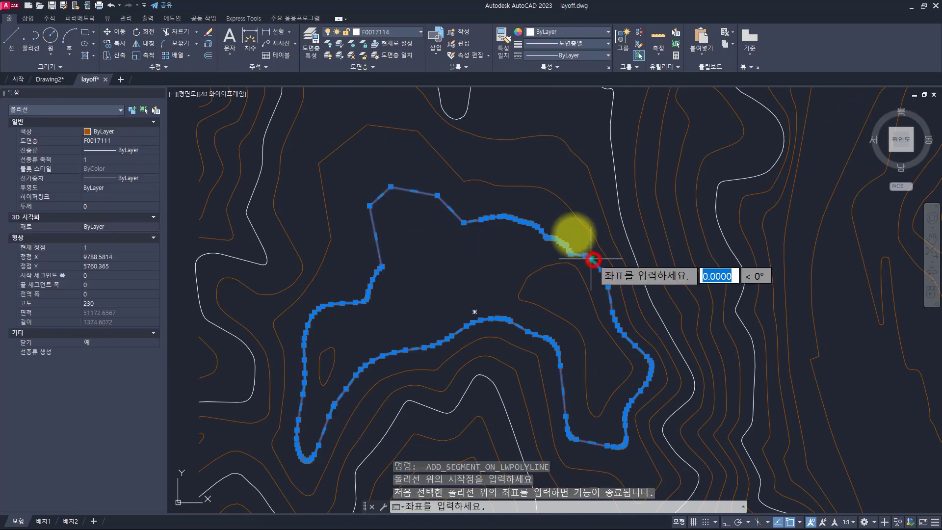
left_click(543, 212)
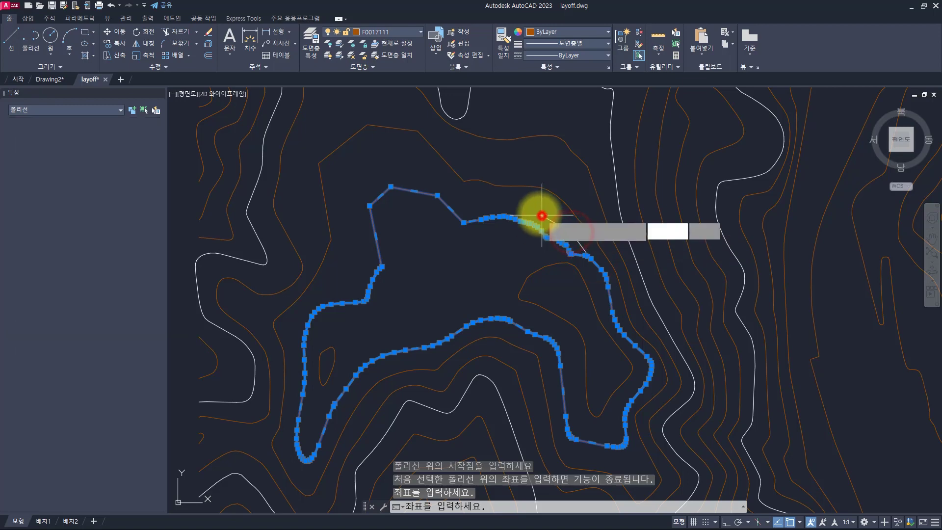
left_click(492, 216)
key("Escape")
key("Escape")
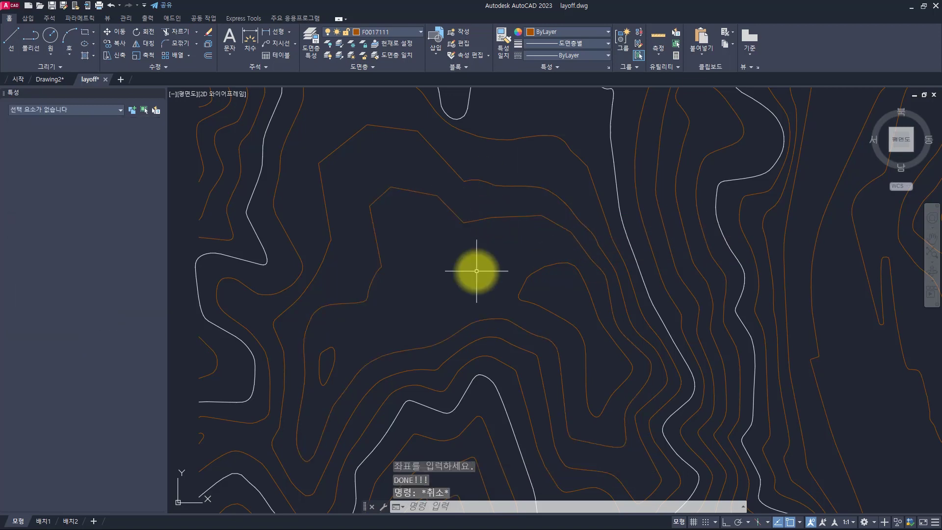
Step: Switch to the Drawing2 drawing and load the "add_segment_on_lwpolyline - highlight" LISP file from the contour folder
key("ctrl+Tab")
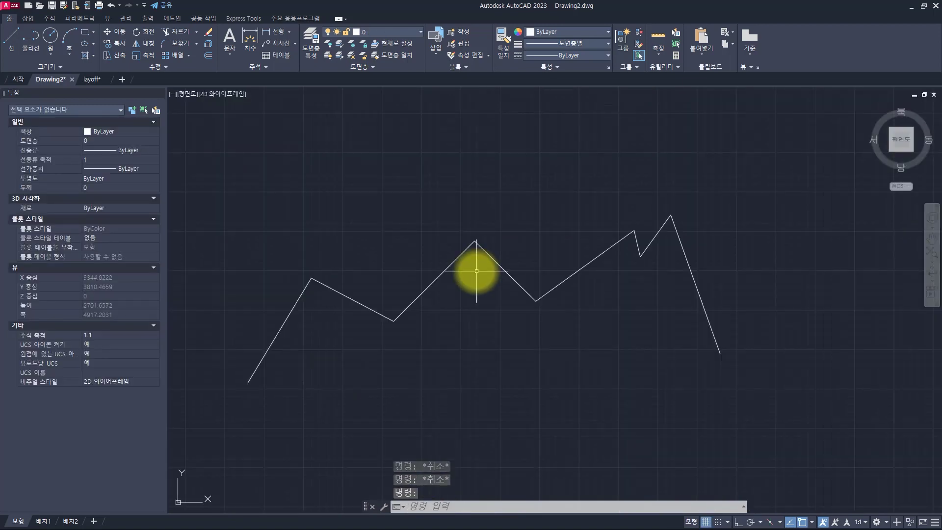
key("alt+Tab")
left_click(651, 326)
mouse_move(635, 231)
left_mouse_down()
mouse_move(514, 381)
mouse_move(390, 213)
left_mouse_up()
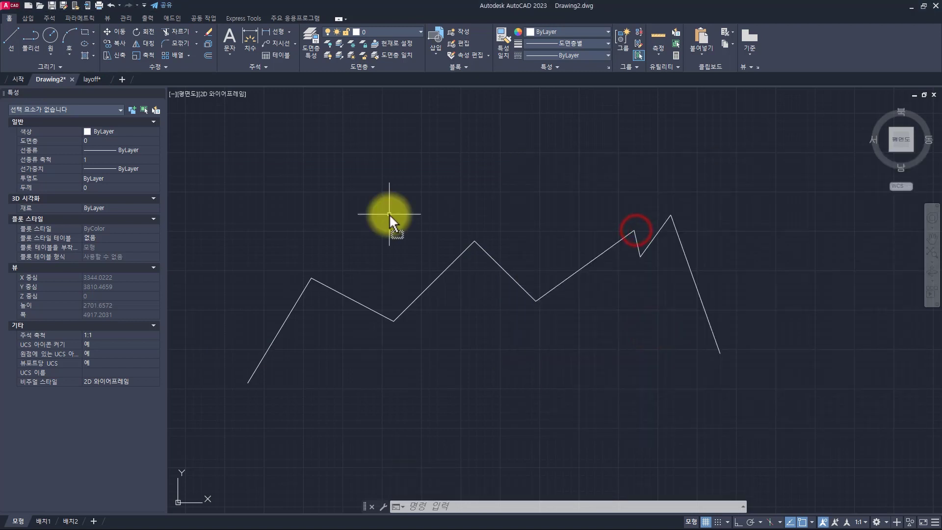
Step: Use ADD_SEGMENT_ON_LWPOLYLINE to reroute the sample polyline over its middle peak through two new vertices, ending on the long rising segment beyond the peak
type("add")
key("Return")
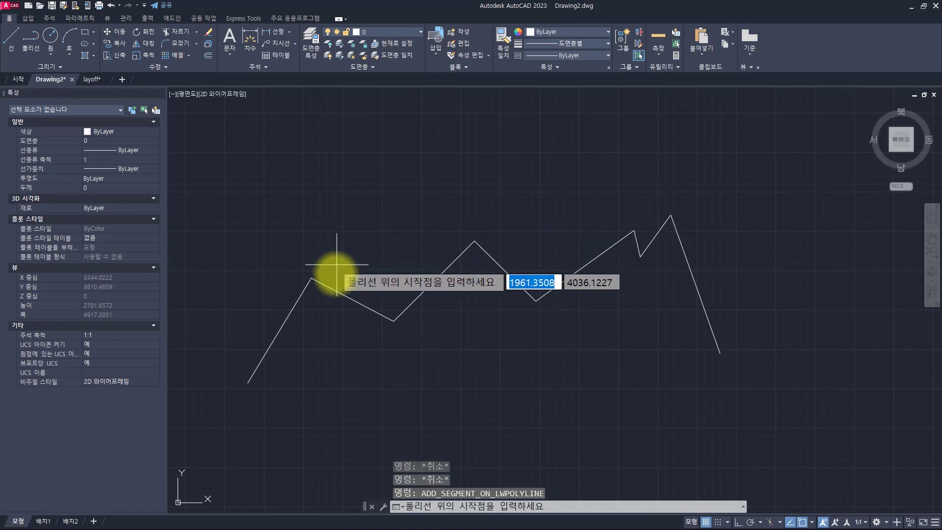
left_click(336, 290)
left_click(396, 186)
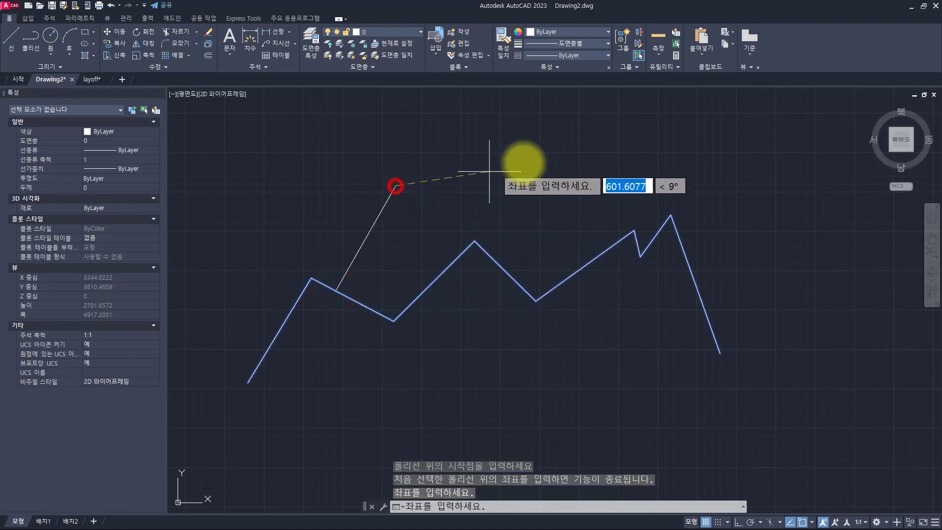
left_click(523, 162)
left_click(592, 256)
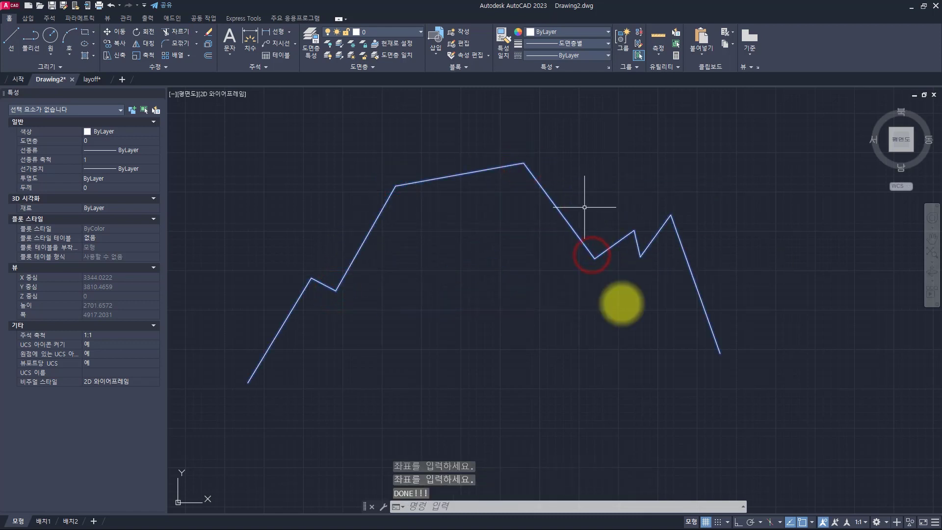
key("Escape")
key("Escape")
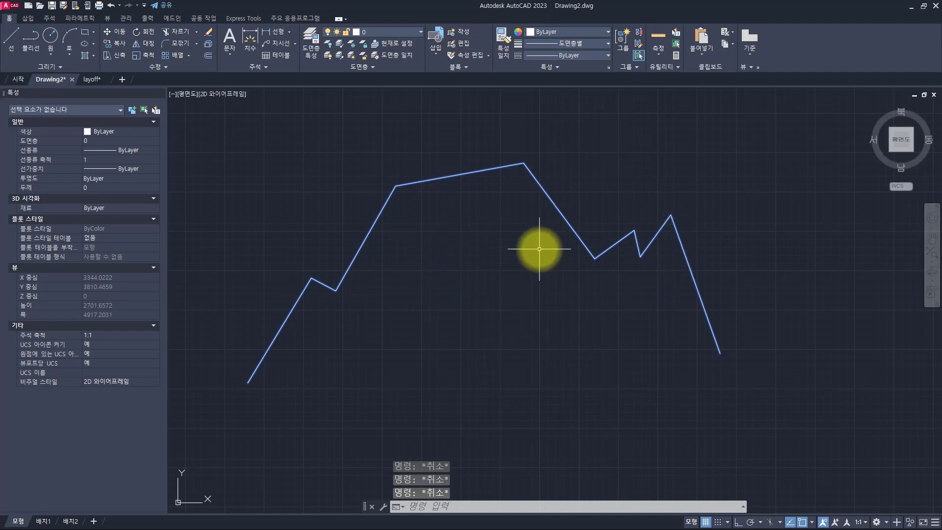
Step: Select the rerouted sample polyline with a crossing window and deselect it to clear its highlight
left_click(588, 146)
left_click(467, 280)
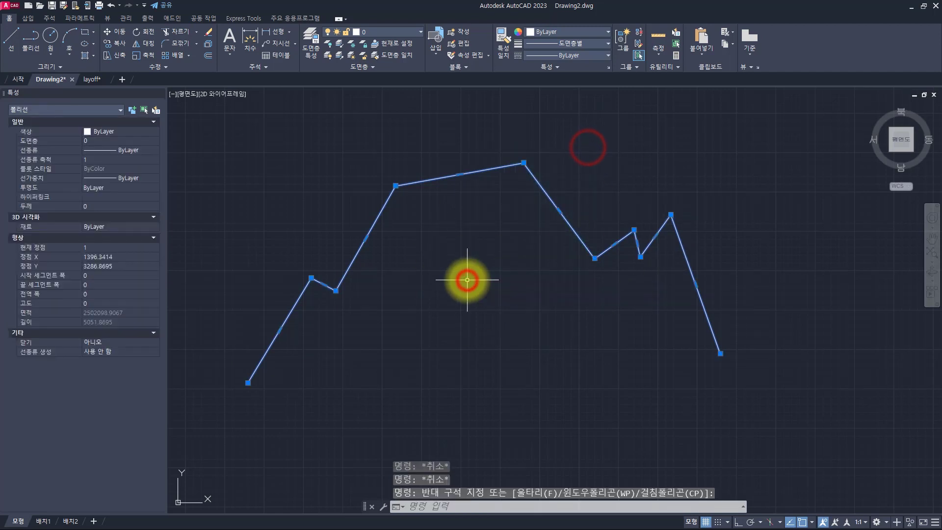
key("Escape")
key("Escape")
key("Escape")
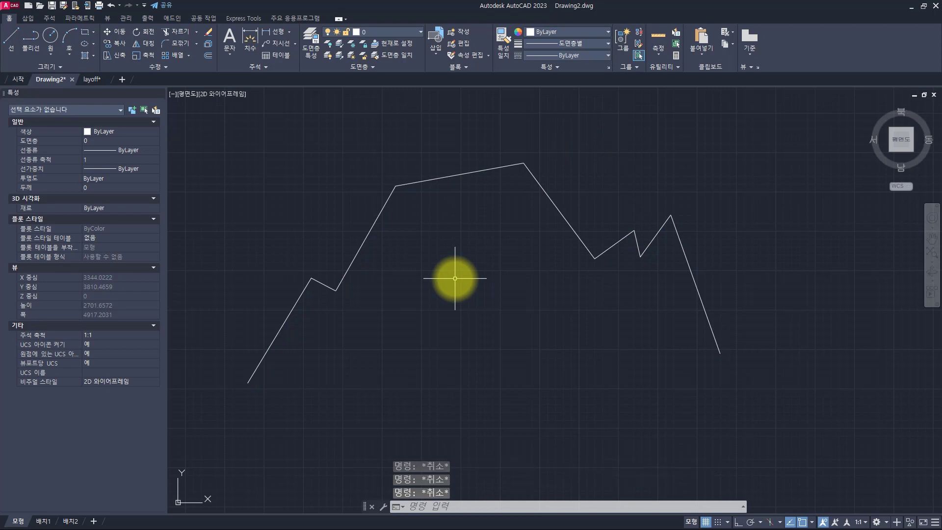
Step: Reroute the sample polyline's upper-left corner inward through one new lower vertex, from the steep rising segment to the top segment
type("a")
key("Down")
key("Return")
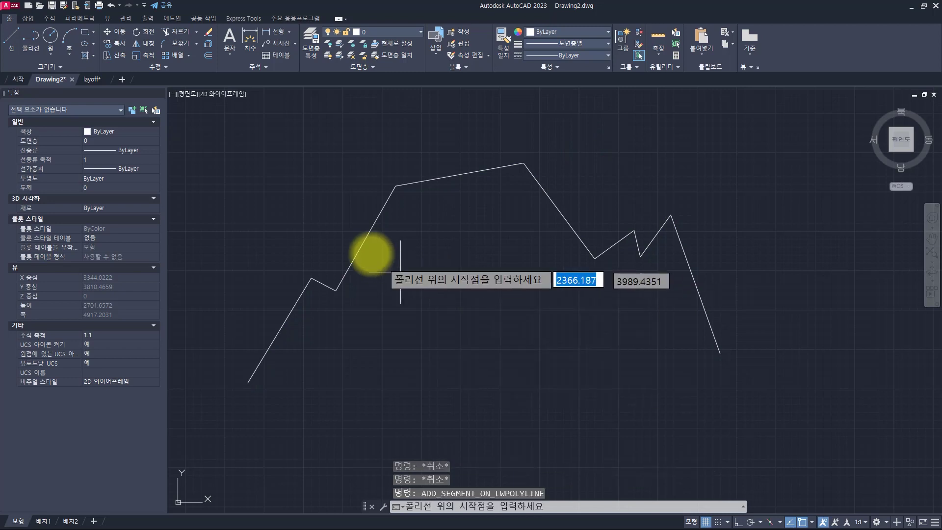
left_click(368, 242)
left_click(429, 280)
left_click(470, 172)
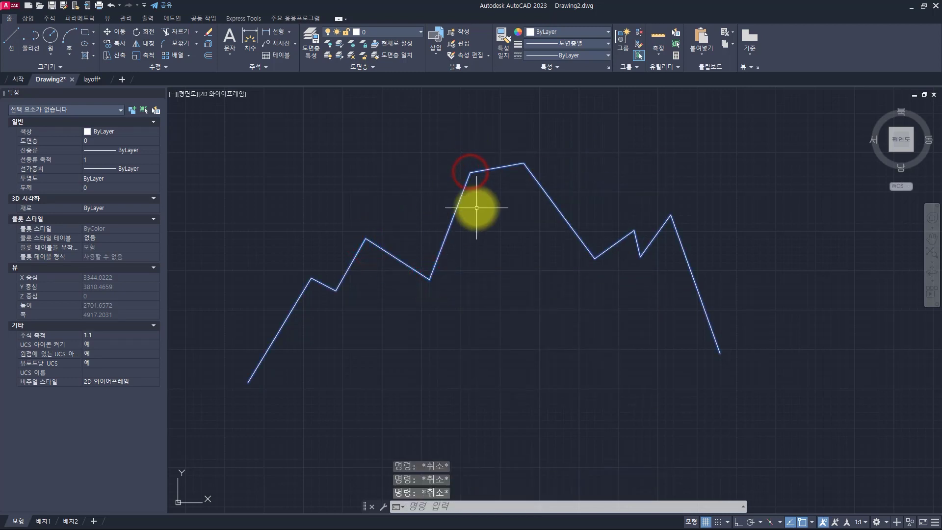
Step: Regenerate the drawing with REGEN to clear the polyline's highlight
key("Return")
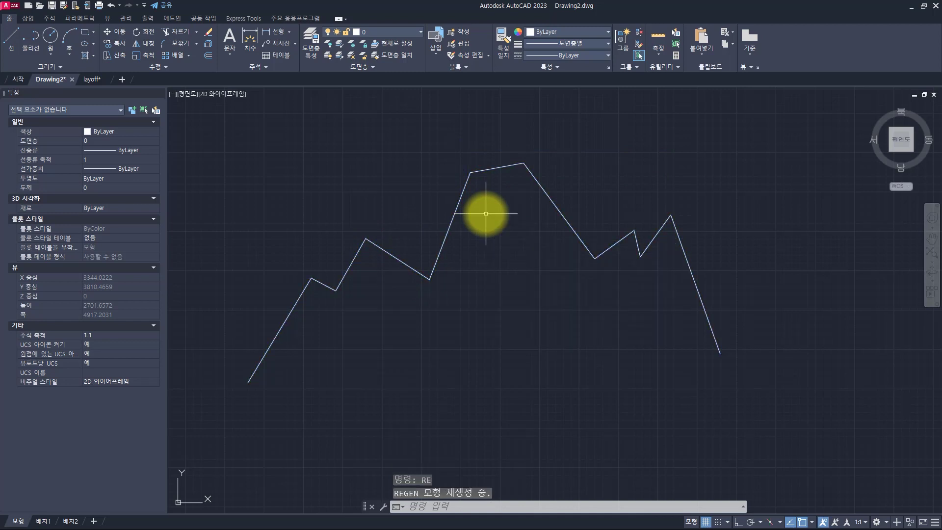
key("Escape")
key("Escape")
key("Escape")
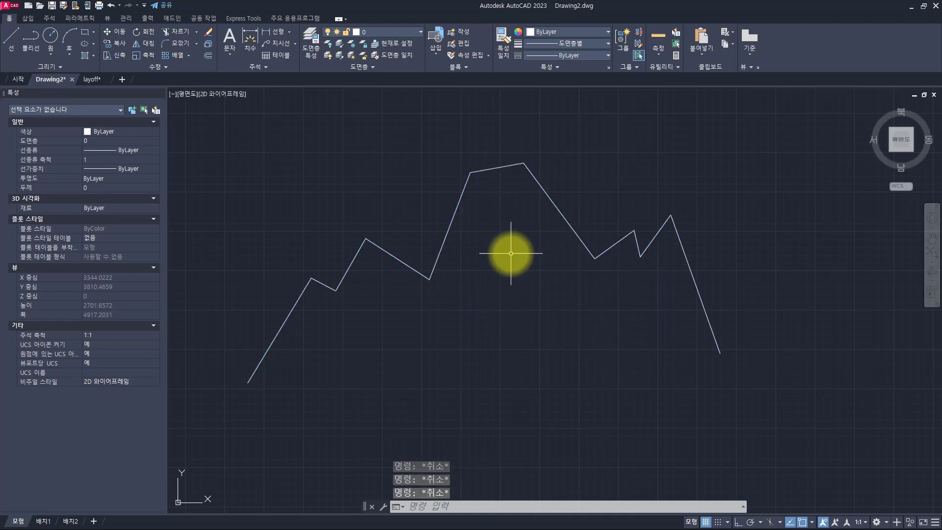
Step: Switch to the layoff contour drawing and load the "add_segment_on_lwpolyline - highlight" LISP file into it
key("ctrl+Tab")
key("alt+Tab")
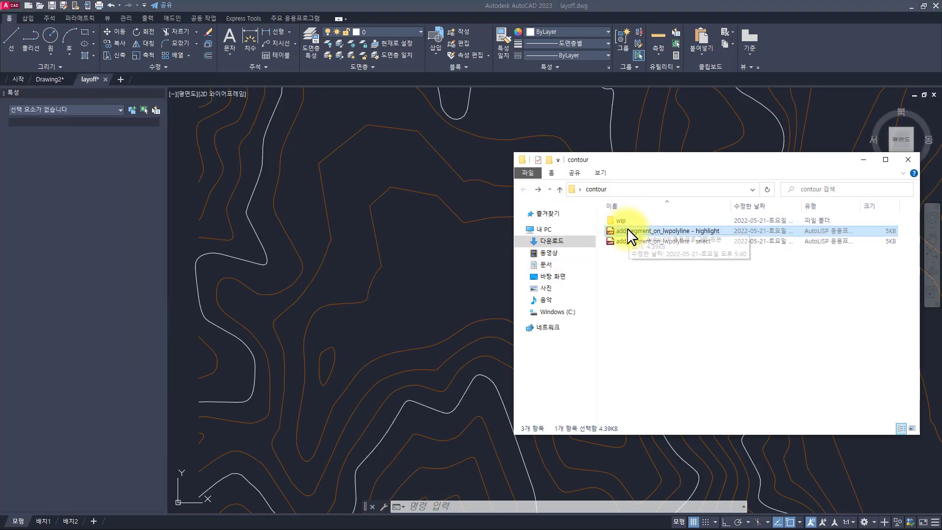
mouse_move(627, 229)
left_mouse_down()
mouse_move(416, 227)
mouse_move(432, 250)
left_mouse_up()
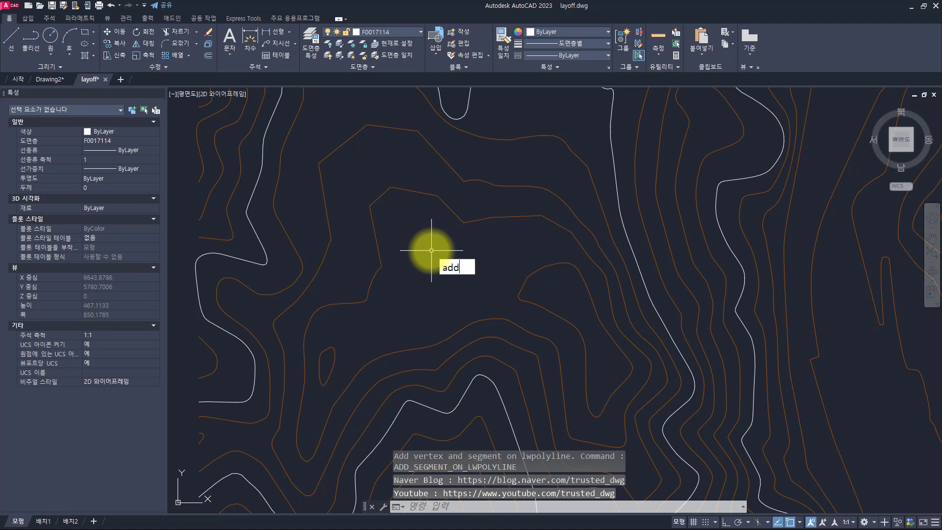
Step: Reroute the upper-left part of the inner brown hilltop contour outward through four new vertices, and undo that reroute
key("Return")
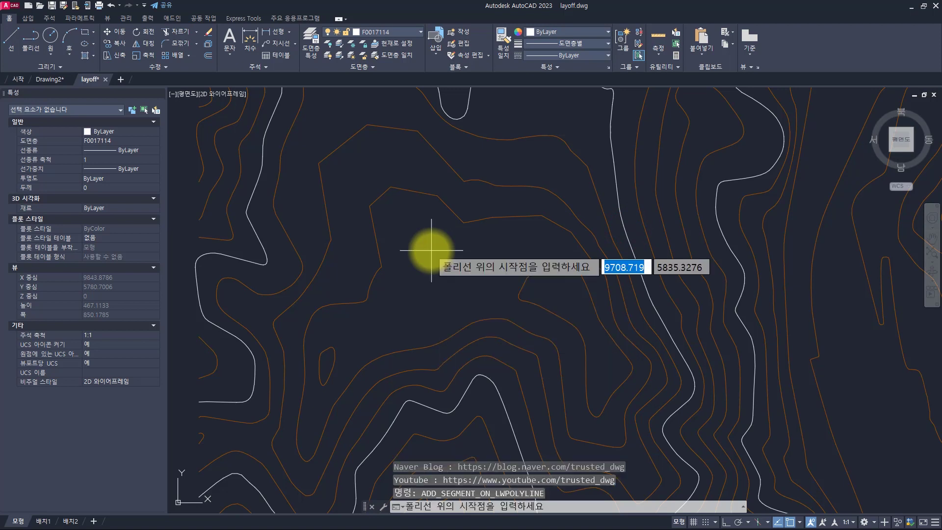
left_click(342, 303)
left_click(350, 199)
left_click(391, 157)
left_click(475, 151)
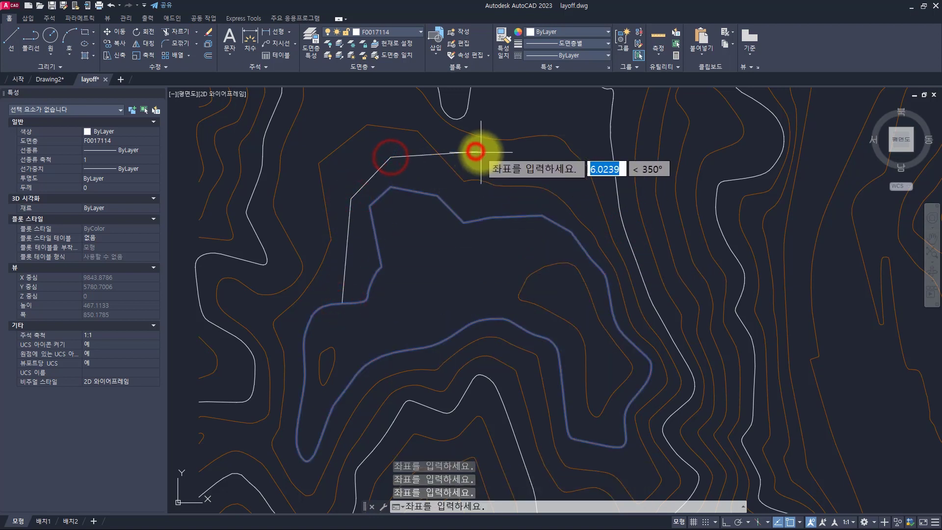
left_click(521, 163)
right_click(530, 214)
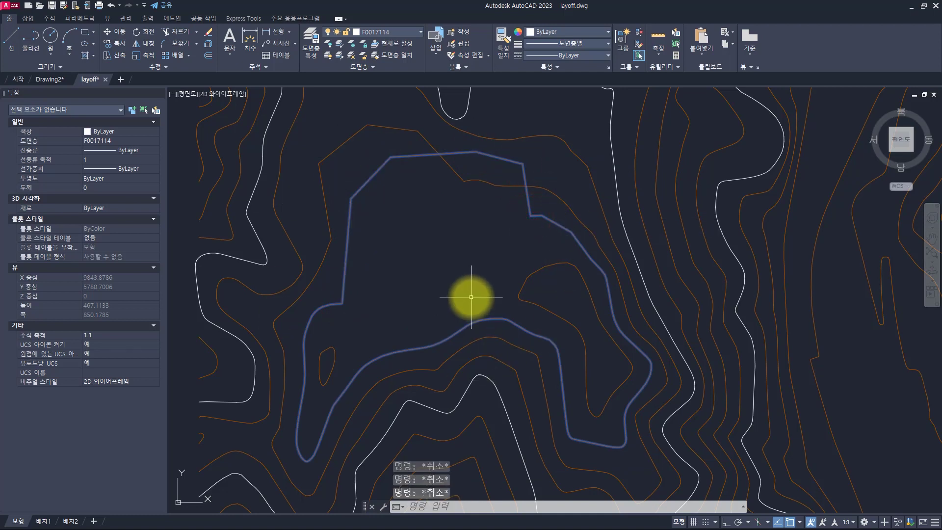
key("ctrl+z")
key("Return")
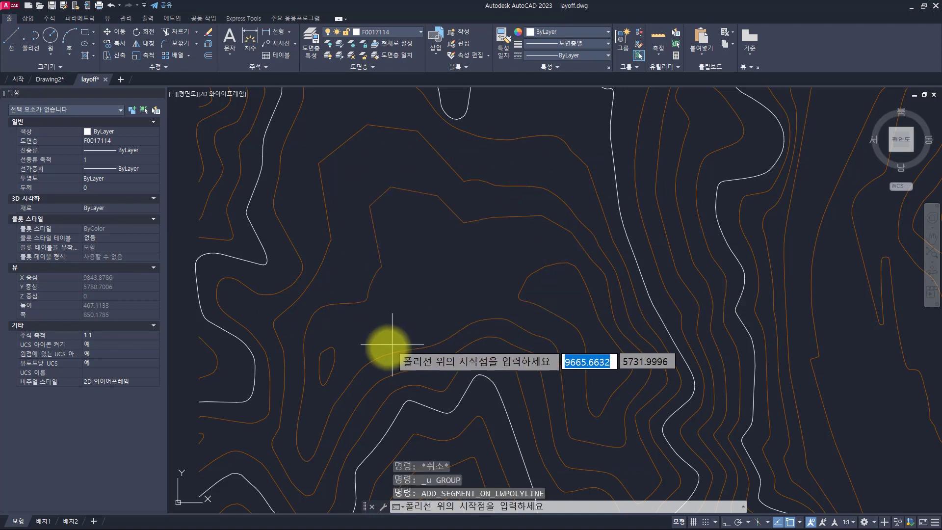
left_click(386, 351)
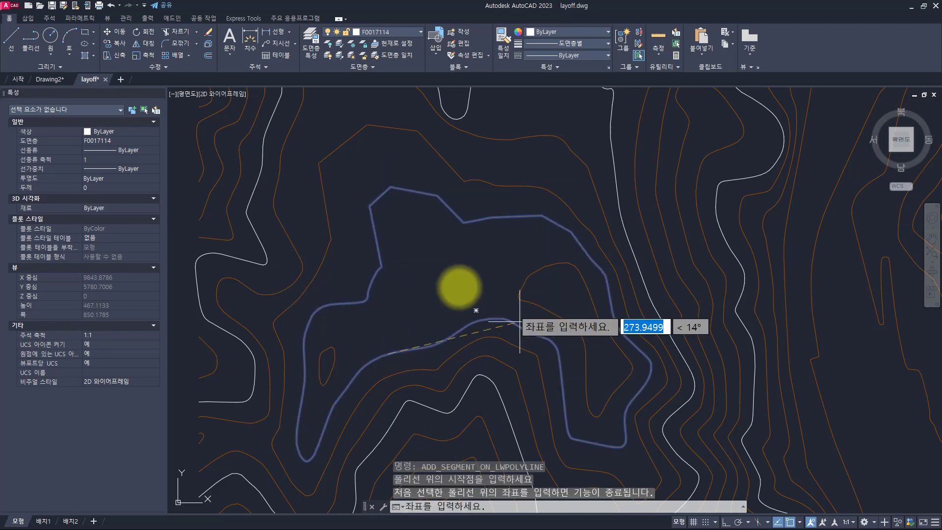
key("Escape")
key("Escape")
key("Escape")
Step: Regenerate the map and start ADD_SEGMENT_ON_LWPOLYLINE from a point on the brown contour just outside the white contour's bend in the central valley
scroll(431, 285, "down", 6)
middle_click_drag(731, 263, 522, 293)
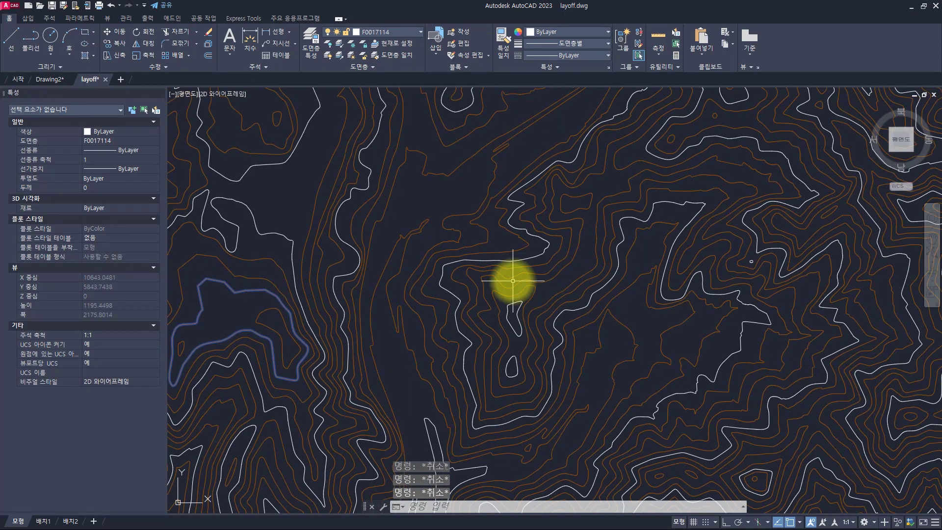
middle_click_drag(493, 252, 496, 264)
type("RE")
key("Return")
type("ADD_SEGMENT_ON_LWPOLYLINE")
key("Return")
left_click(496, 266)
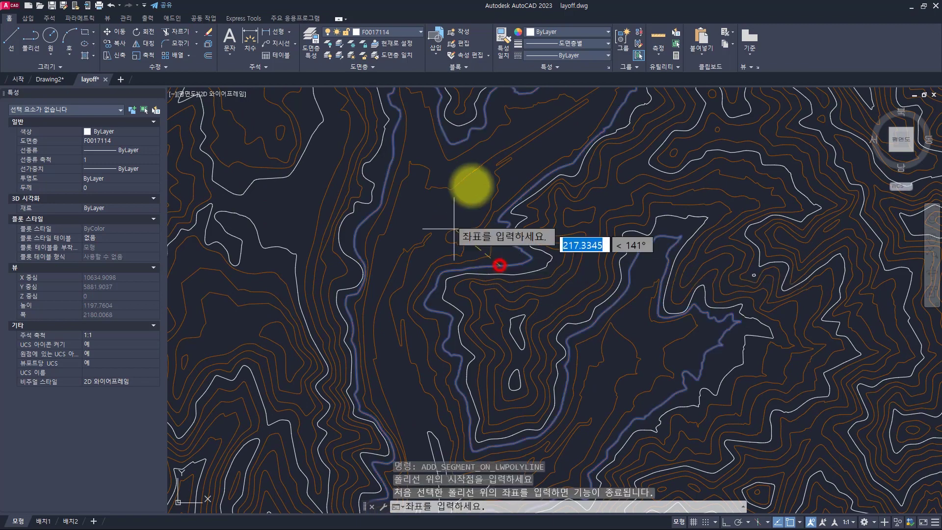
Step: Examine the contour's highlight across the whole map at different zoom levels and check the command history for regeneration messages
scroll(496, 265, "down", 5)
scroll(553, 225, "up", 1)
scroll(551, 245, "down", 4)
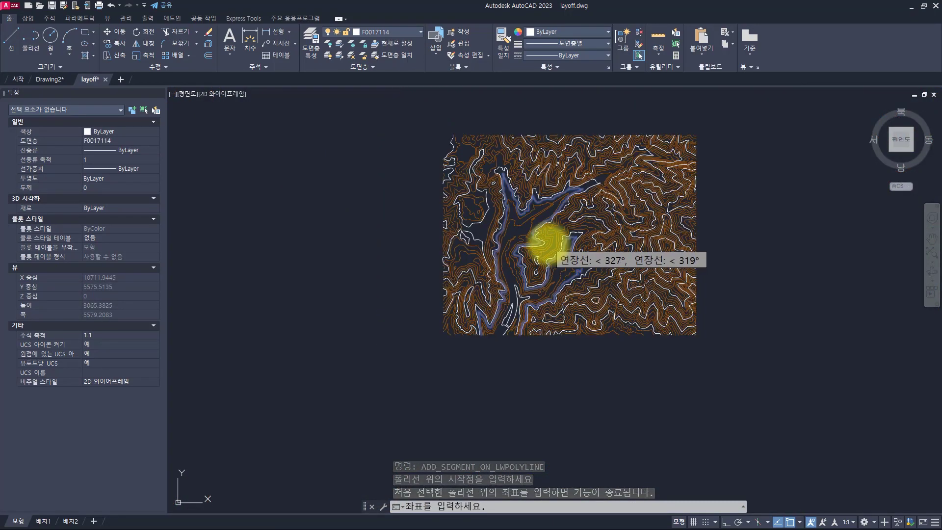
scroll(496, 311, "up", 4)
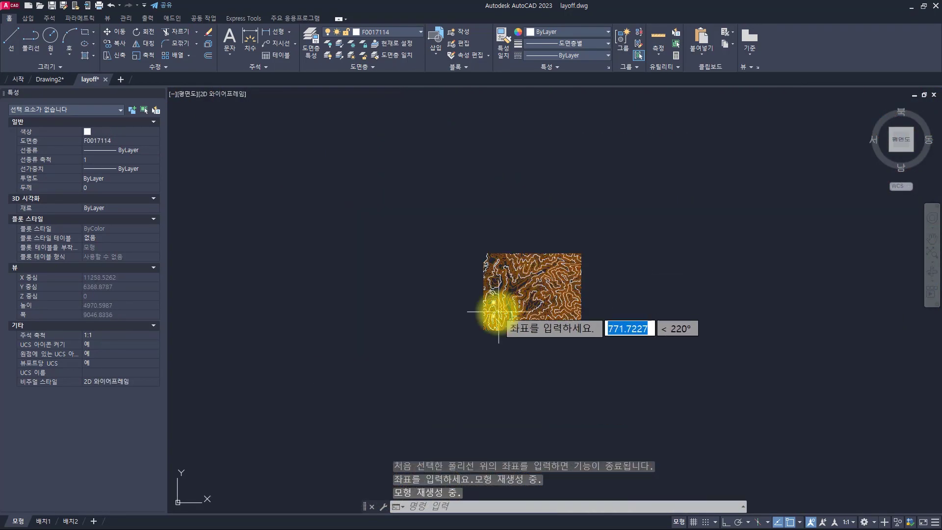
scroll(545, 271, "down", 7)
scroll(522, 273, "up", 11)
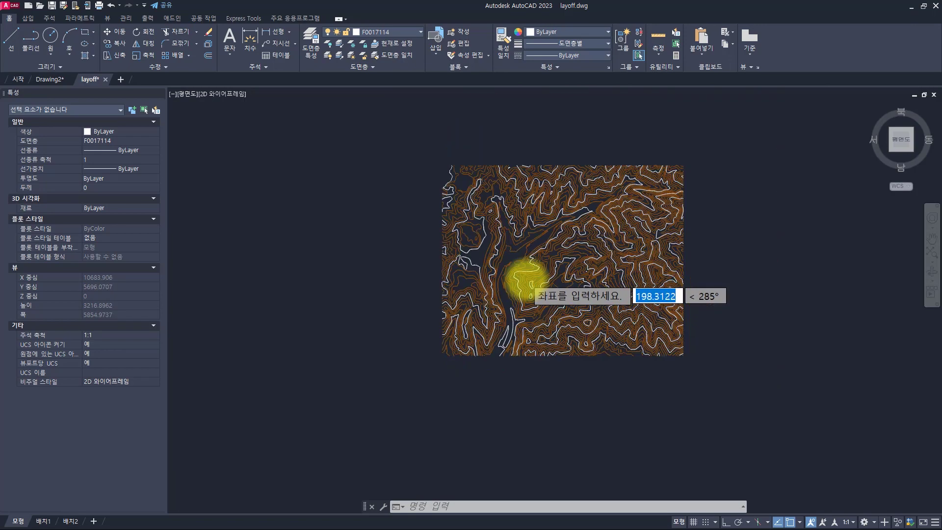
key("F2")
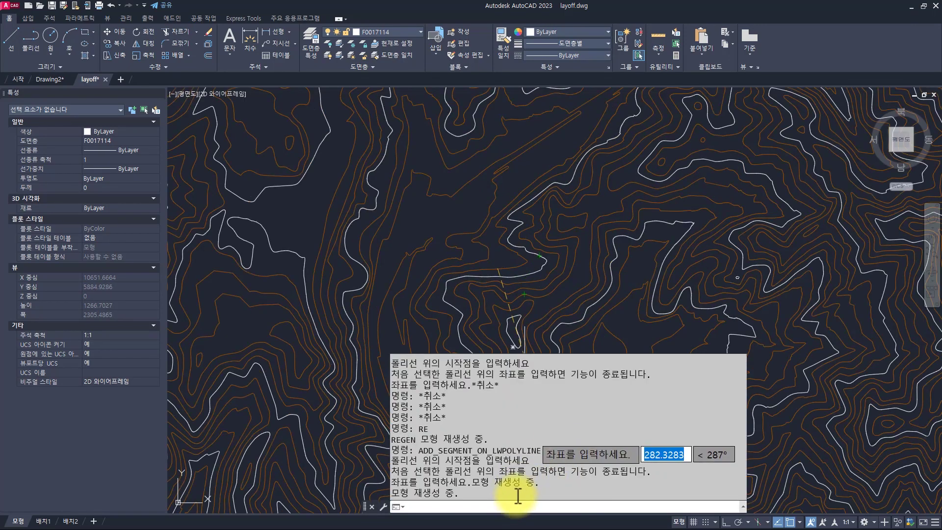
left_click_drag(515, 496, 336, 497)
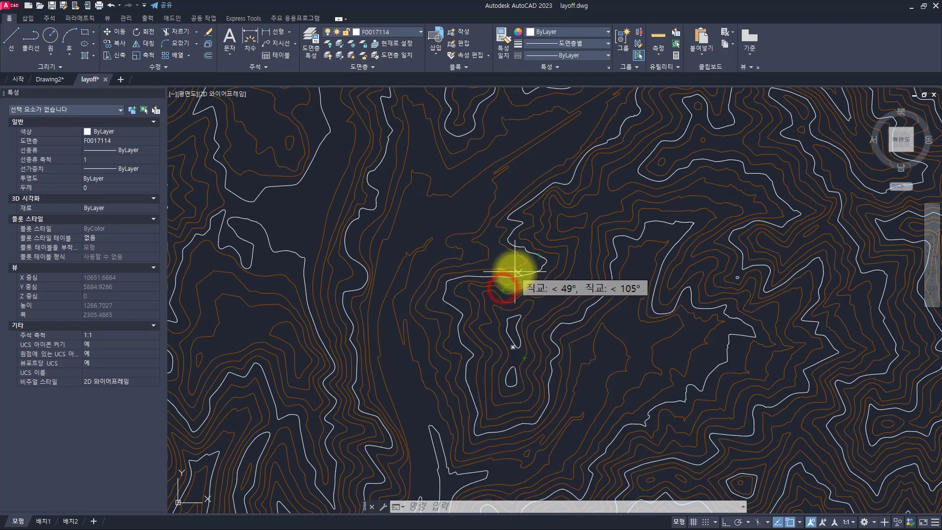
Step: Complete the reroute with one straight segment across the brown contour's bend, ending on the same contour above the start point
scroll(492, 208, "up", 6)
left_click(486, 177)
middle_click_drag(455, 180, 500, 232)
key("Escape")
key("Escape")
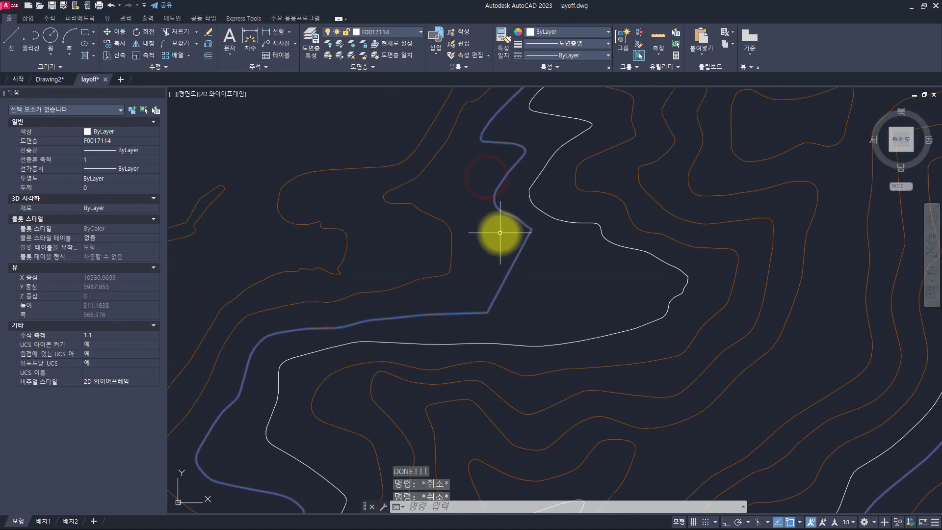
Step: Look at the highlight and select versions of the LISP file in the contour folder and return to the drawing
key("alt+Tab")
left_click(630, 232)
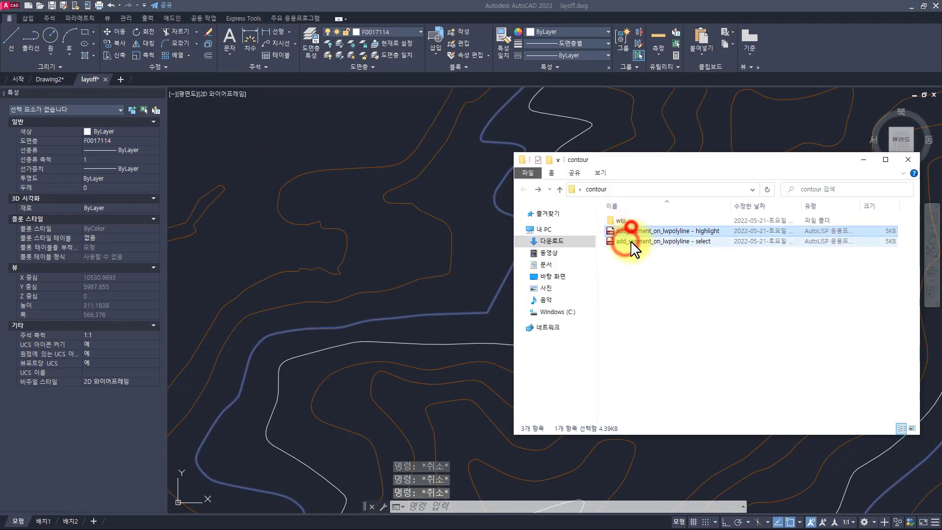
left_click(468, 219)
Step: In Drawing2, use ADD_SEGMENT_ON_LWPOLYLINE to join the zigzag polyline's two ends through two points below it
key("ctrl+Tab")
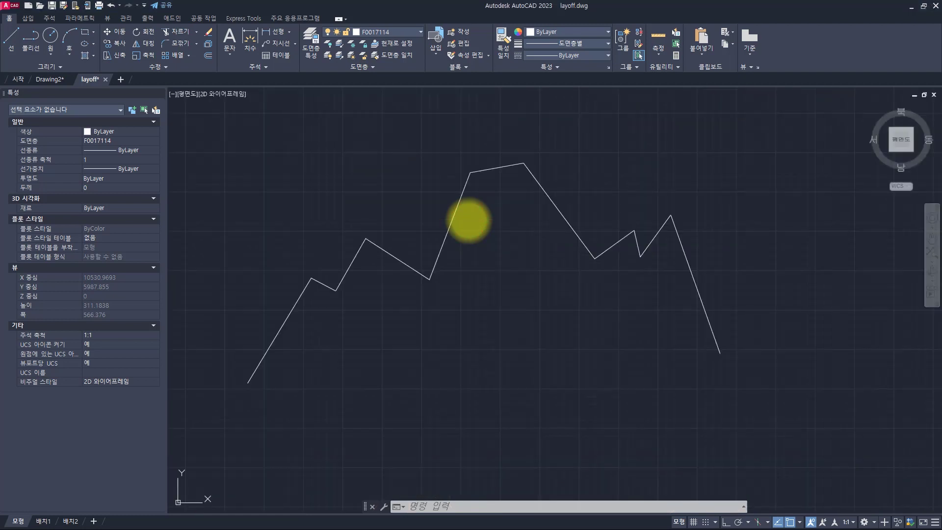
key("Escape")
key("Escape")
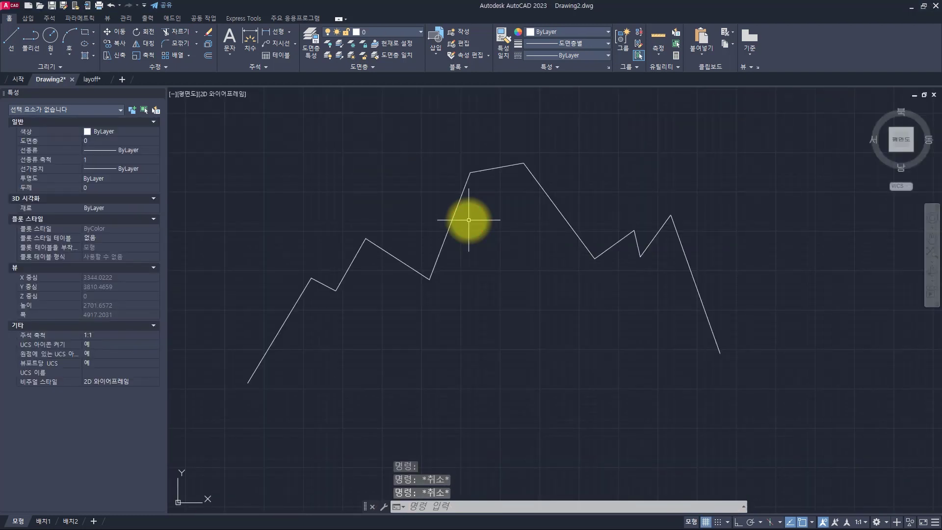
type("add")
key("Return")
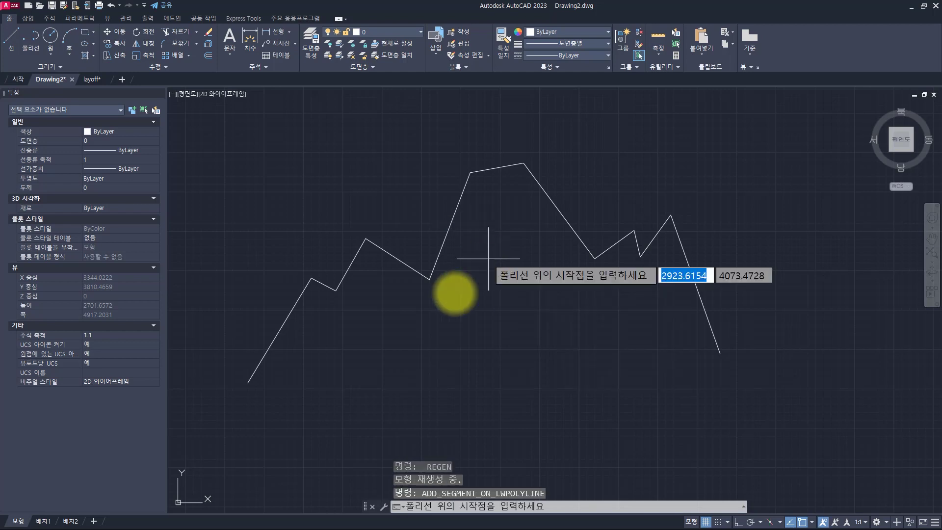
left_click(249, 383)
left_click(373, 435)
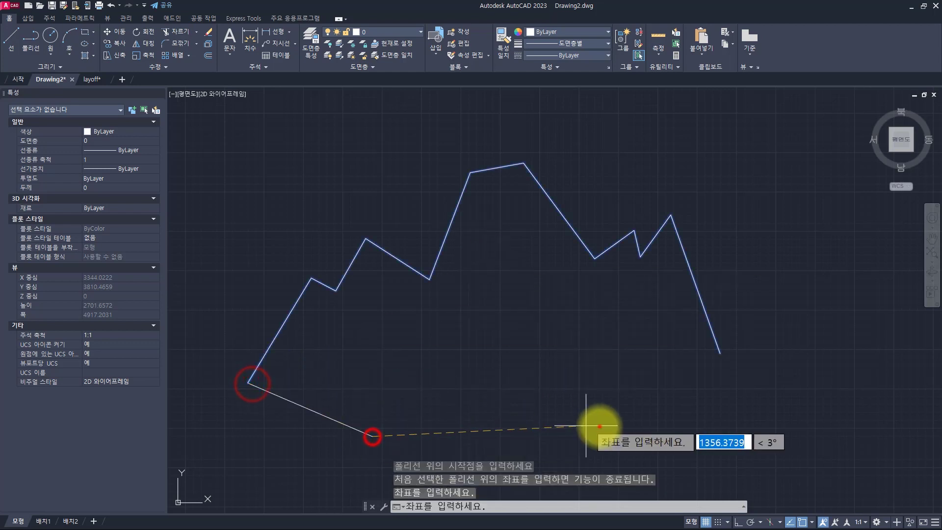
left_click(599, 426)
left_click(719, 355)
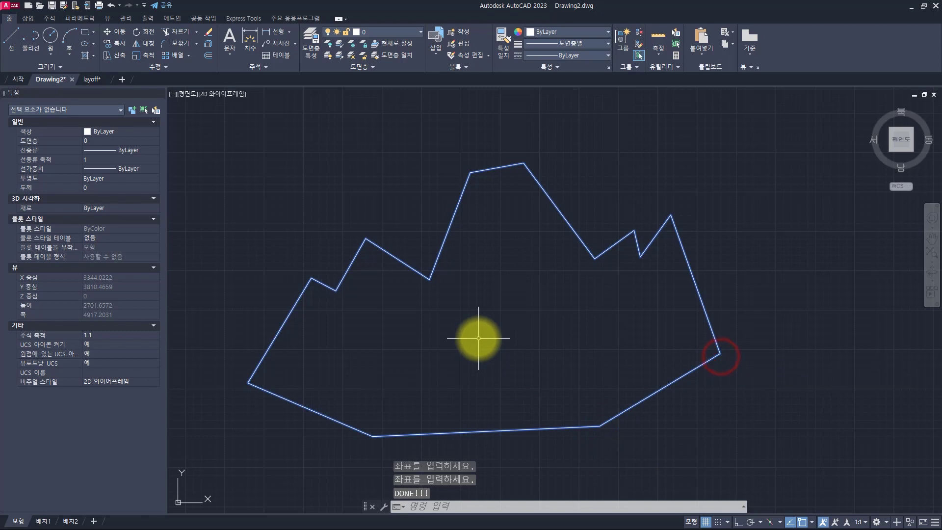
Step: Regenerate the drawing to clear the highlight from the closed polyline
key("Escape")
key("Escape")
key("Escape")
type("r")
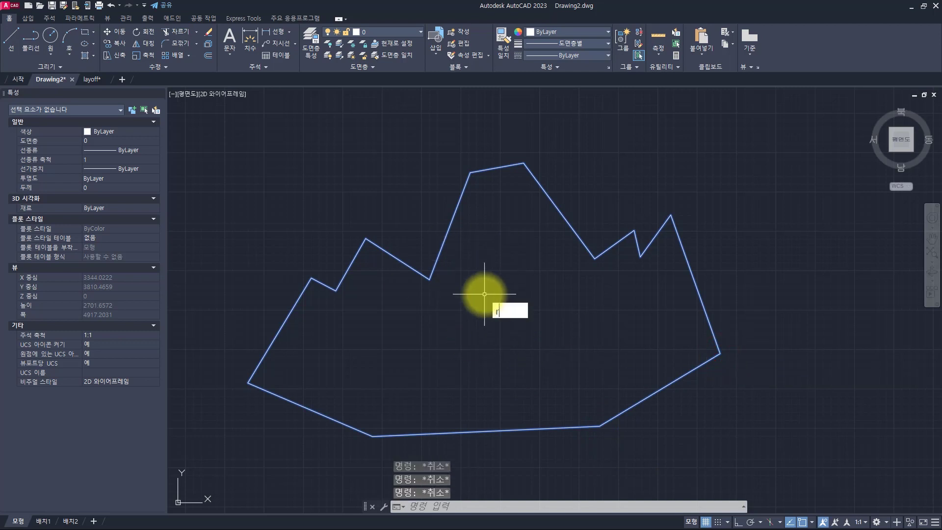
type("e")
key("Return")
mouse_move(512, 318)
middle_mouse_down()
mouse_move(508, 216)
mouse_move(506, 283)
middle_mouse_up()
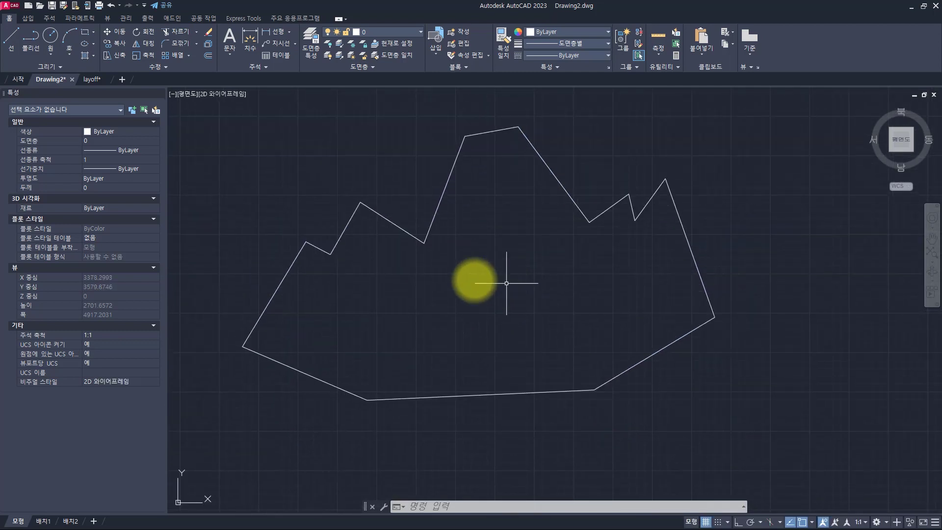
middle_click_drag(392, 298, 509, 300)
Step: Try rerouting the closed polyline from its upper-left edge through four points outside its left corner, then undo the change
key("space")
type("ad")
key("space")
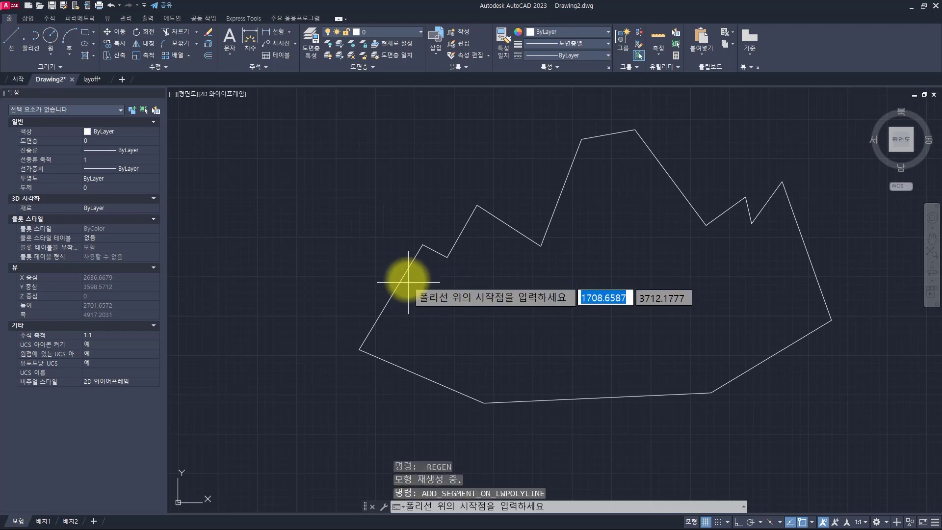
left_click(405, 273)
left_click(358, 208)
left_click(233, 275)
left_click(235, 393)
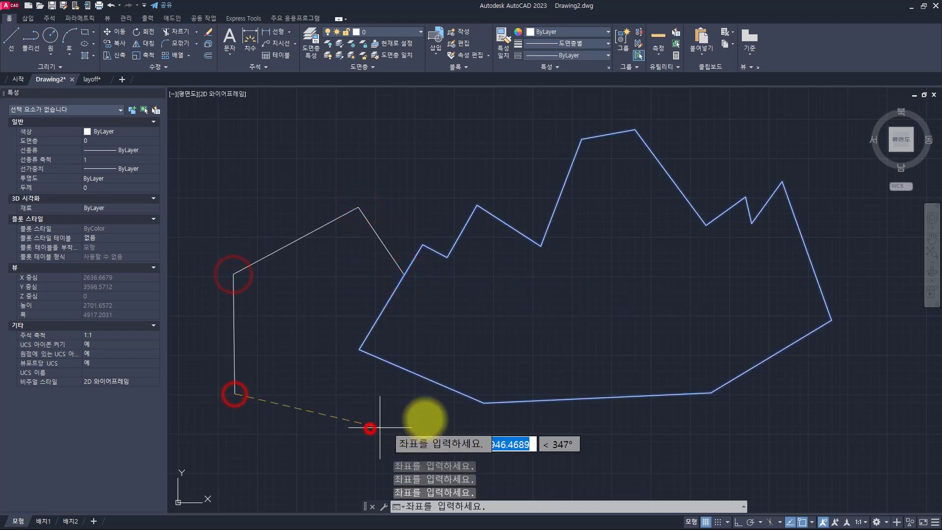
left_click(370, 428)
key("ctrl+z")
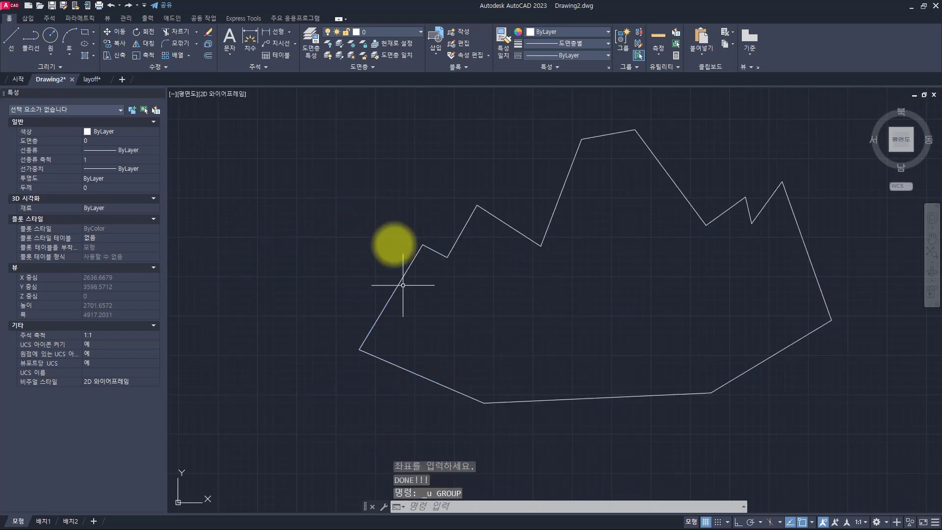
Step: Draw a polyline looping around the shape's left corner, from its upper-left edge through five outside points to its lower-left edge
key("space")
left_click(400, 282)
left_click(327, 229)
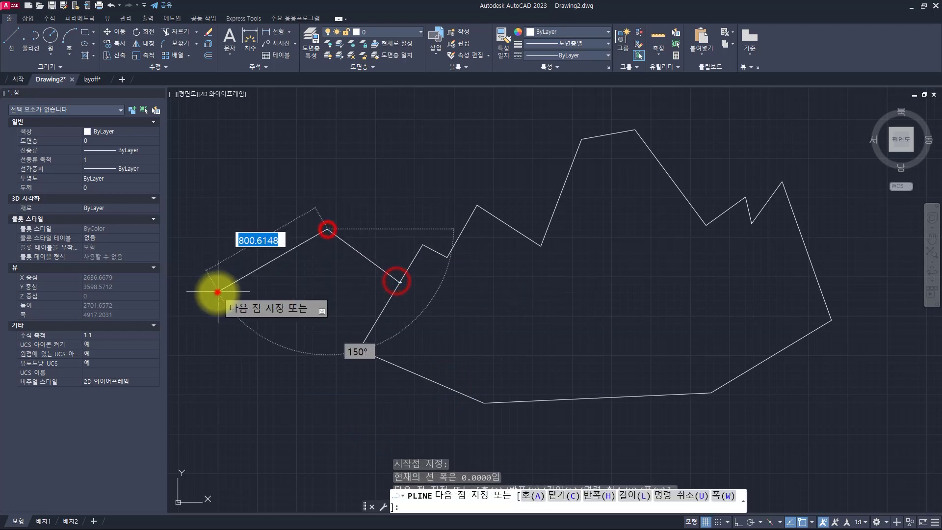
left_click(218, 292)
left_click(221, 385)
left_click(337, 413)
left_click(414, 407)
left_click(439, 384)
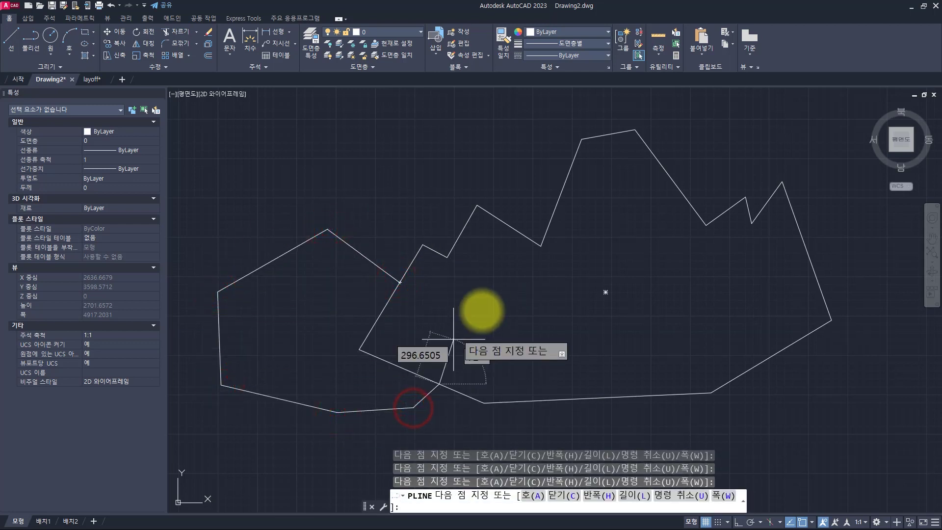
key("Escape")
key("Escape")
key("Escape")
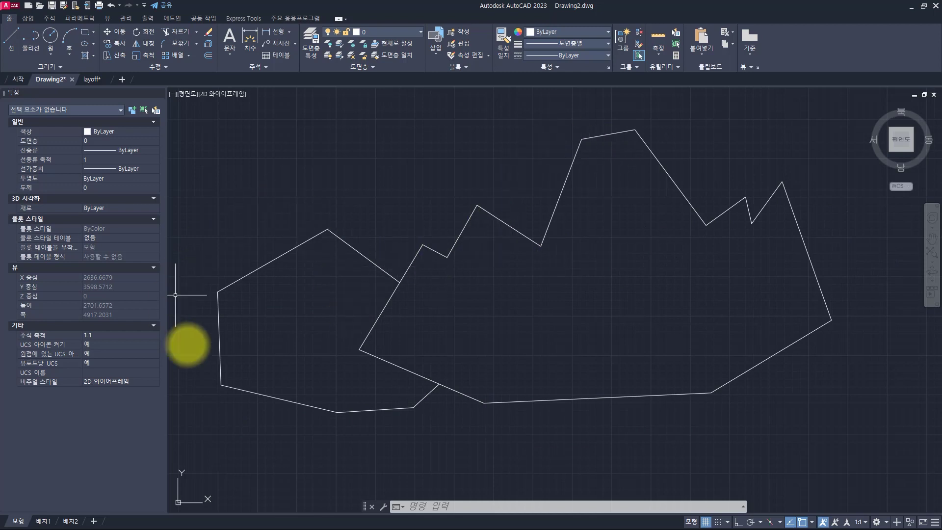
Step: Examine the large closed polyline's vertex and geometry properties
key("Escape")
key("Escape")
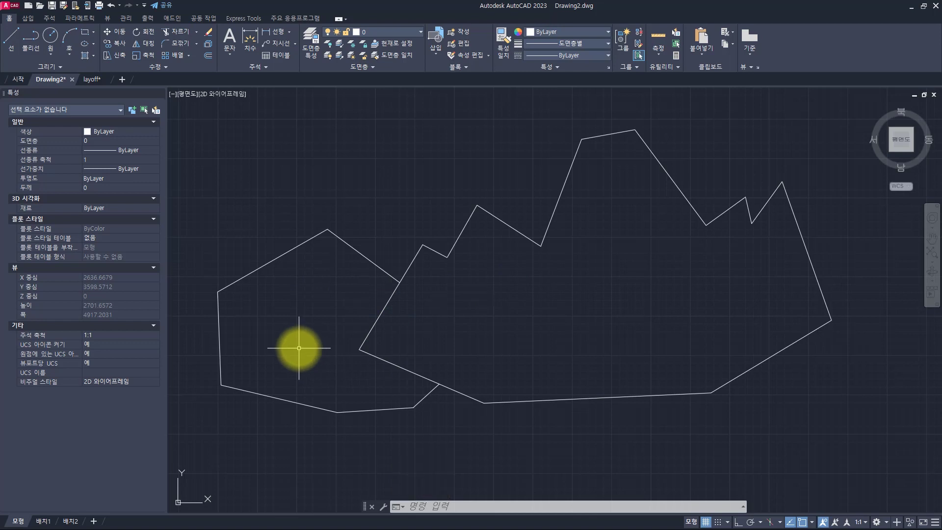
left_click(448, 332)
left_click(357, 313)
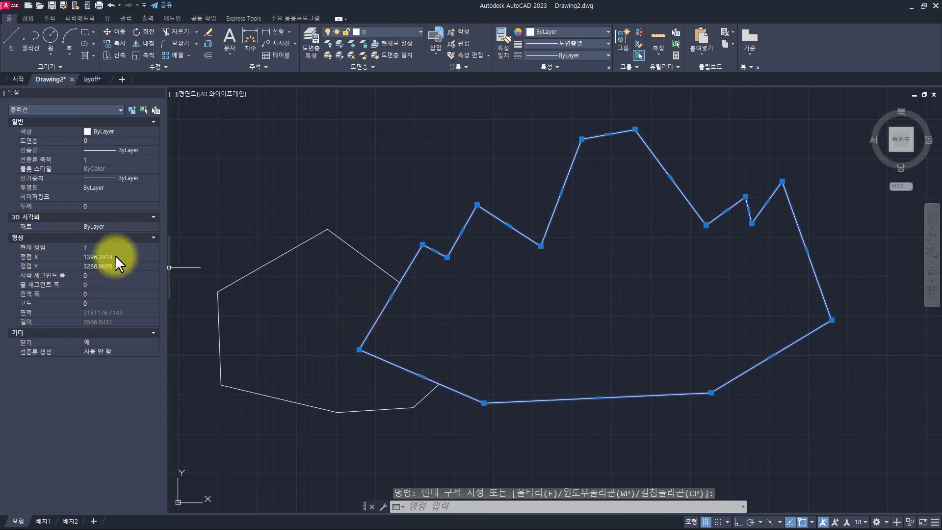
key("Escape")
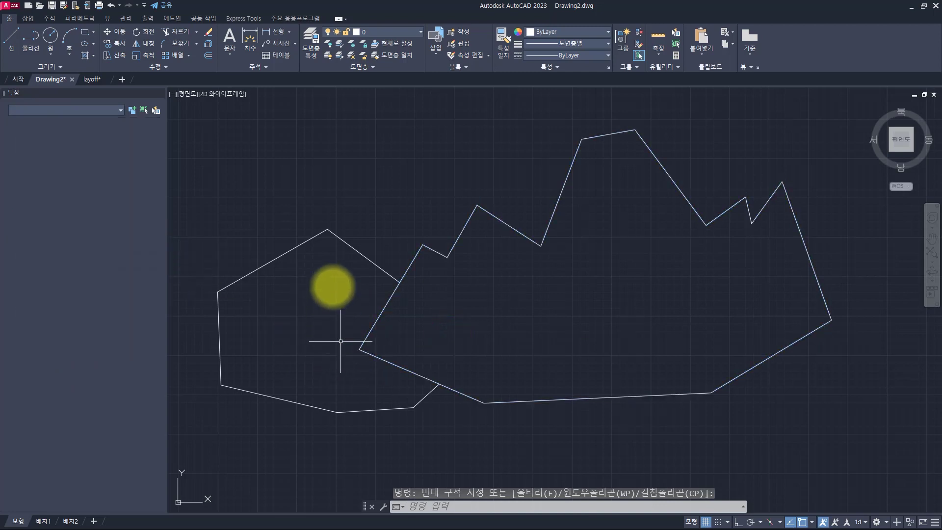
Step: Erase the looping polyline drawn around the shape's left corner
left_click(337, 278)
left_click(275, 225)
type("e")
key("space")
key("Escape")
key("Escape")
key("Escape")
Step: Try ADD_SEGMENT_ON_LWPOLYLINE around the left corner from the upper-left edge to the lower-left edge, then undo it
type("add")
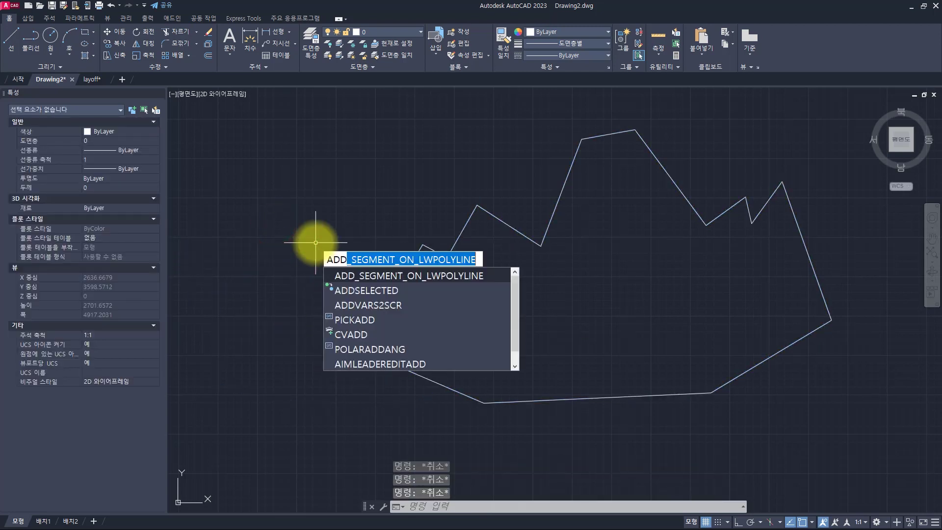
key("Return")
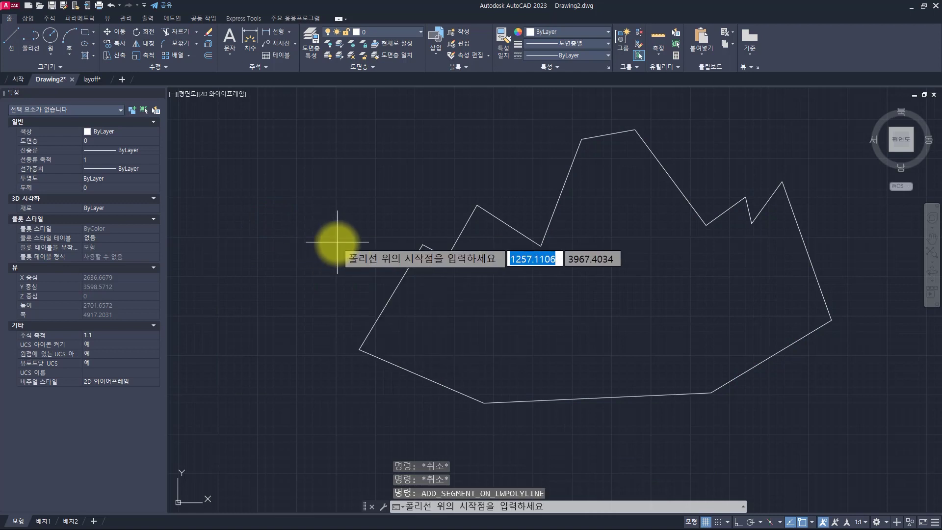
left_click(385, 290)
left_click(385, 289)
left_click(357, 248)
left_click(250, 269)
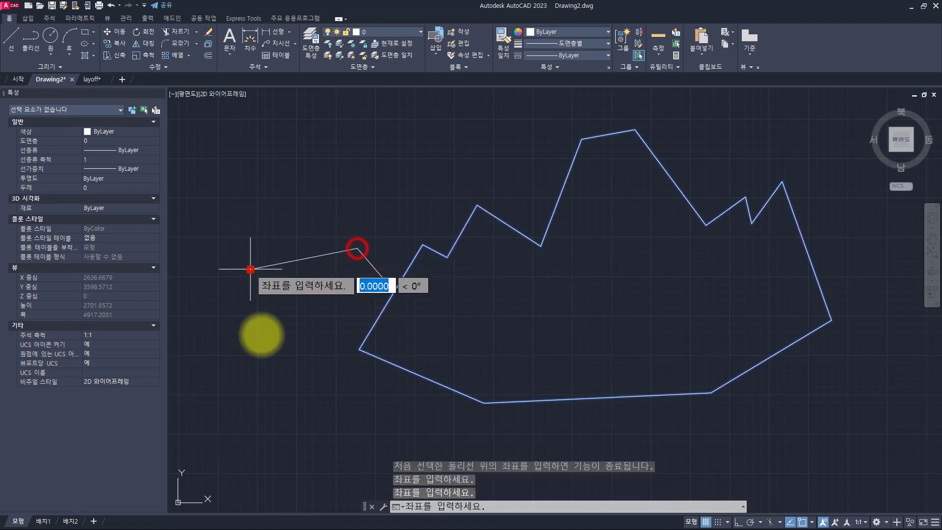
left_click(259, 375)
left_click(379, 403)
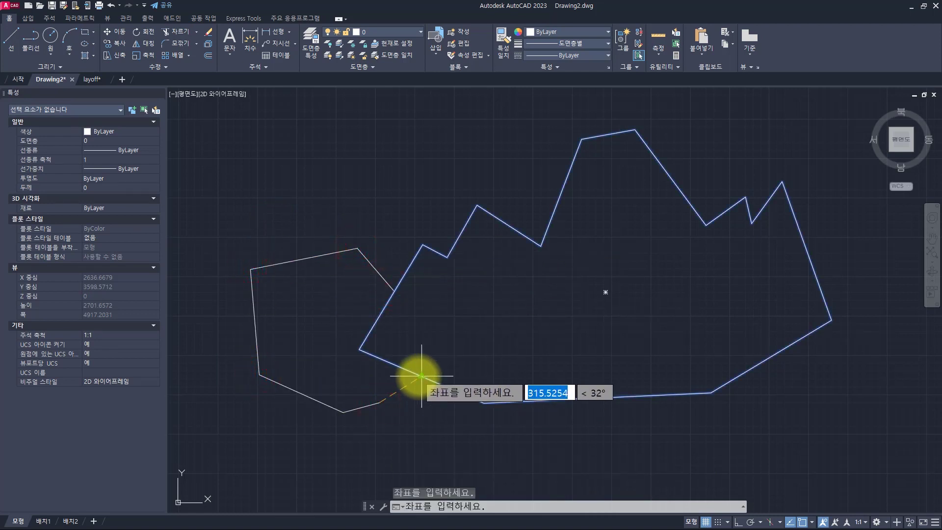
left_click(422, 376)
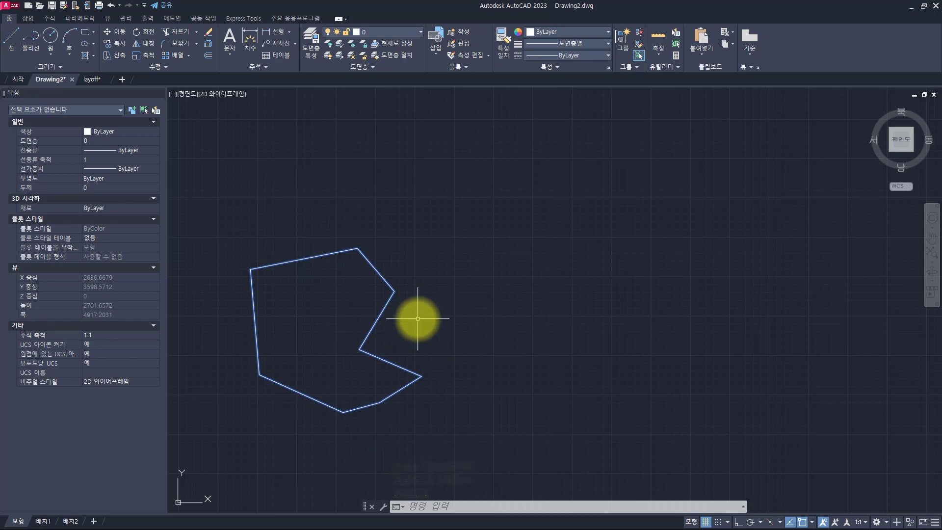
key("ctrl+z")
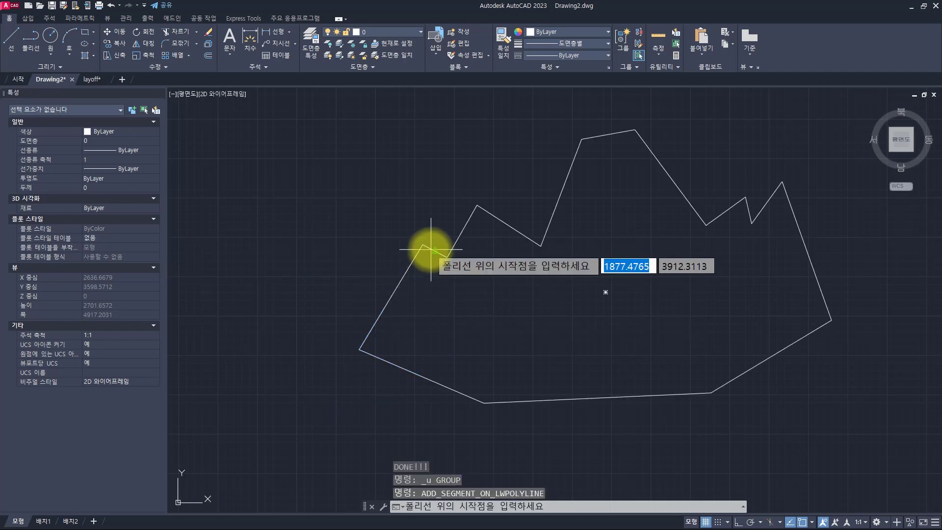
Step: Reroute the closed polyline around its upper-left peak through four outside points, ending on the short edge right of the peak
left_click(401, 274)
left_click(388, 197)
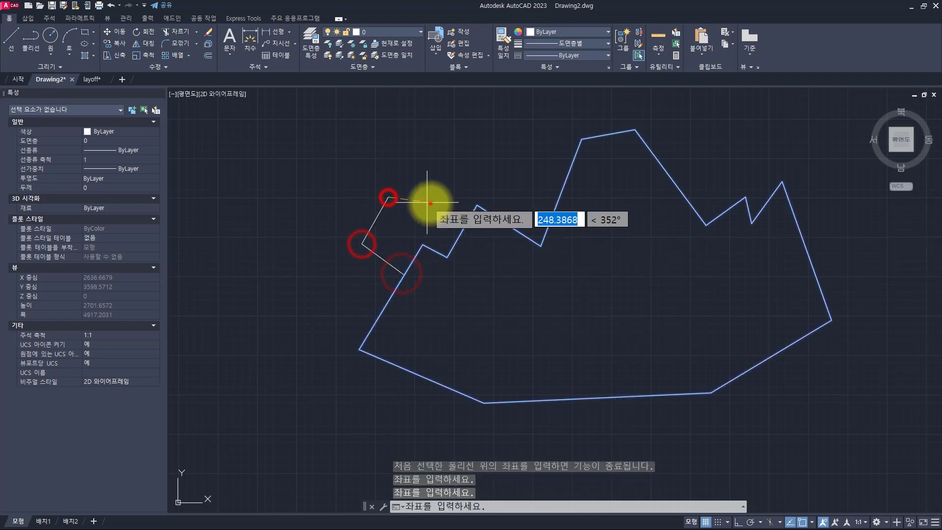
left_click(431, 202)
left_click(444, 224)
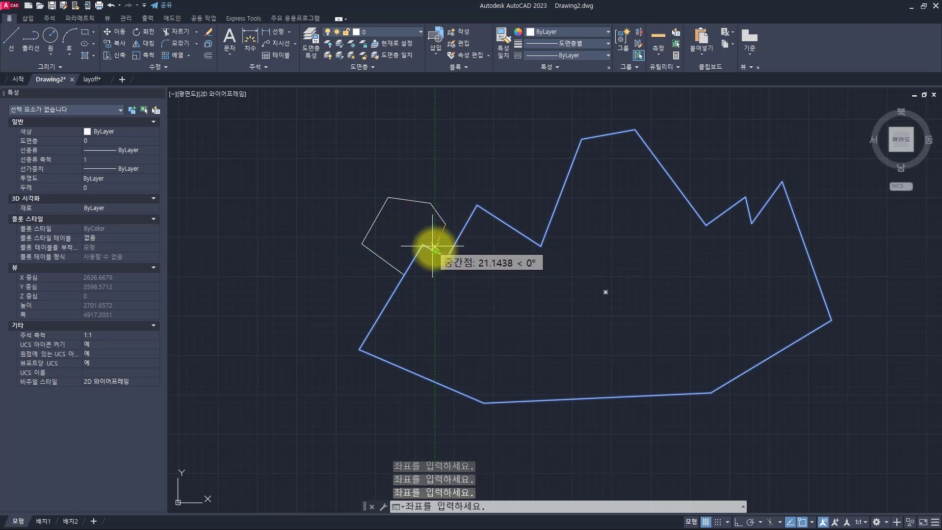
left_click(440, 253)
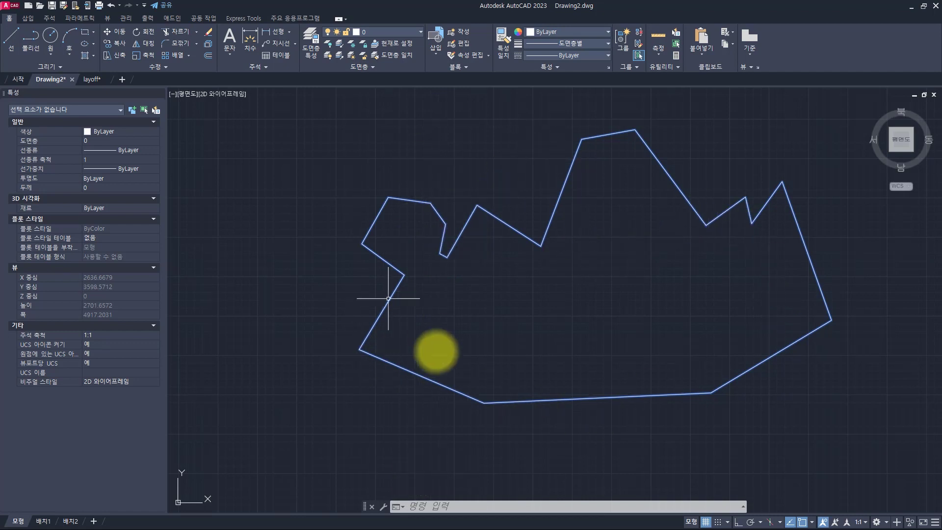
key("Escape")
key("Escape")
Step: Draw a wide rectangle in the empty area left of the polyline, from its upper-left to its lower-right corner
scroll(449, 255, "down", 3)
middle_click_drag(449, 255, 583, 275)
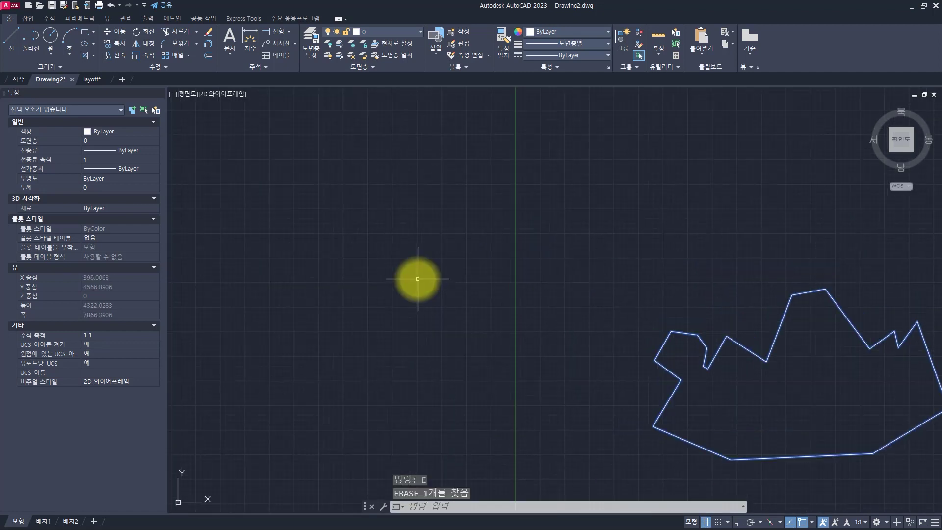
scroll(417, 278, "up", 3)
middle_click_drag(387, 263, 417, 255)
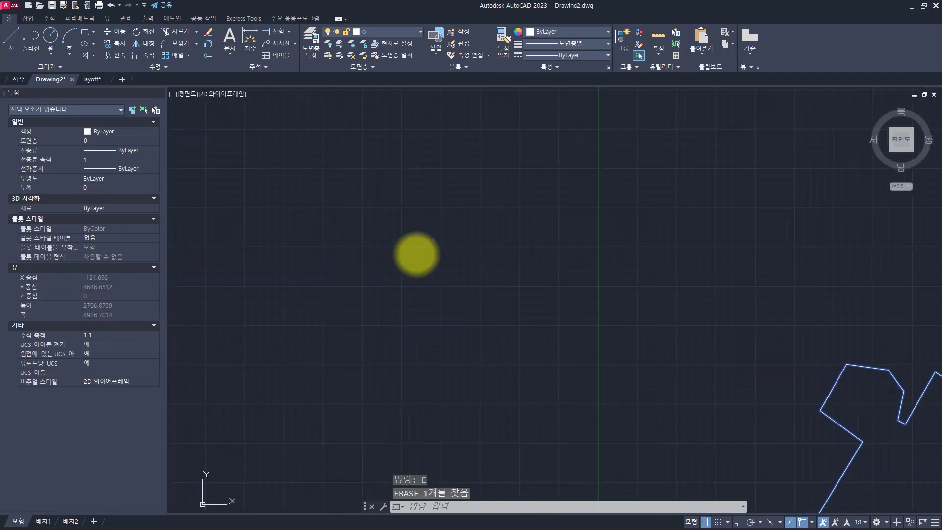
type("c")
key("Return")
left_click(272, 170)
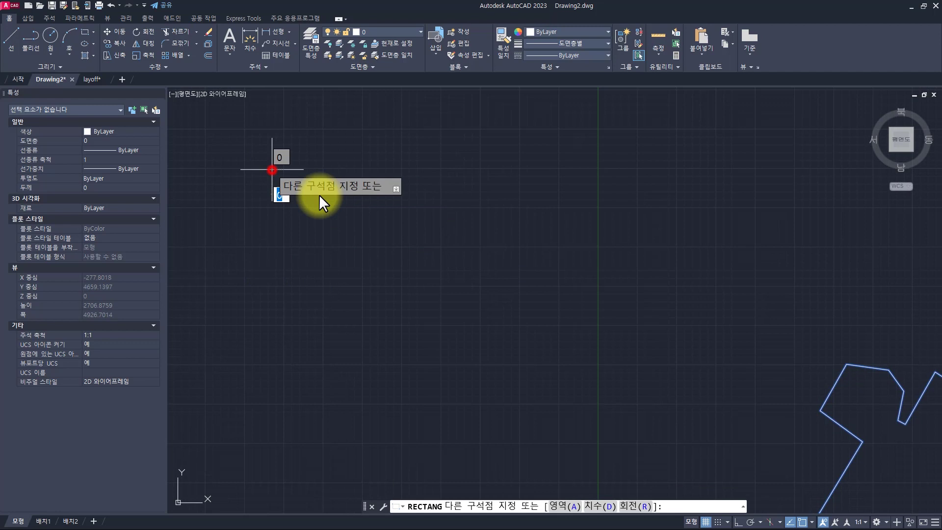
left_click(606, 364)
key("Escape")
key("Escape")
Step: Select the wide rectangle and examine which corner is its vertex 1
left_click(479, 231)
left_click(396, 147)
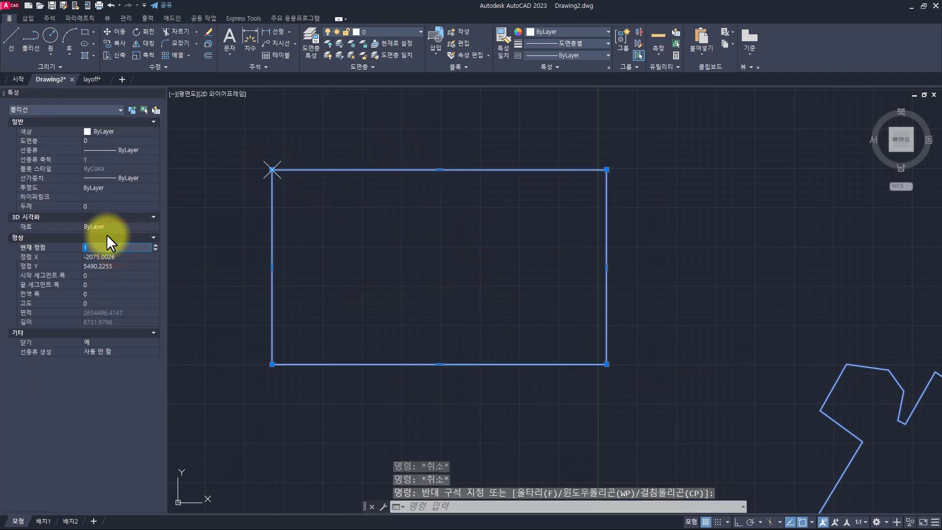
key("Escape")
key("Escape")
Step: Draw a smaller rectangle below and left of the wide one, from its lower-left to its upper-right corner
middle_click_drag(345, 281, 595, 215)
type("rec")
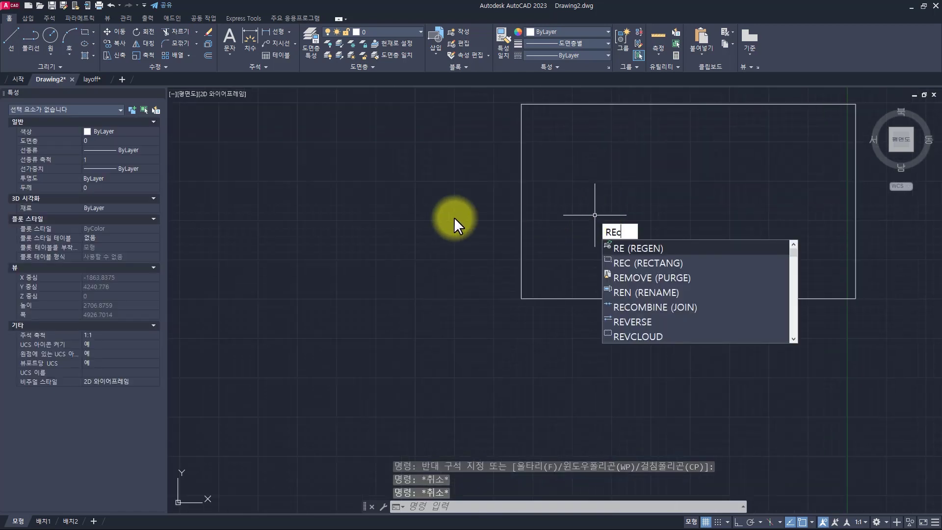
key("Return")
left_click(232, 410)
left_click(421, 241)
Step: Check which corner of the smaller rectangle is its current vertex 1
left_click(354, 279)
left_click(311, 204)
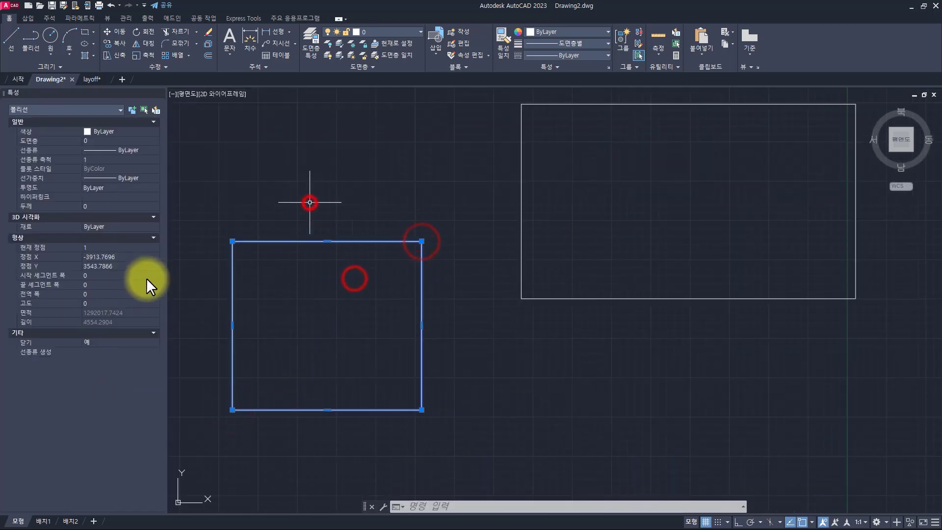
left_click(125, 247)
key("Escape")
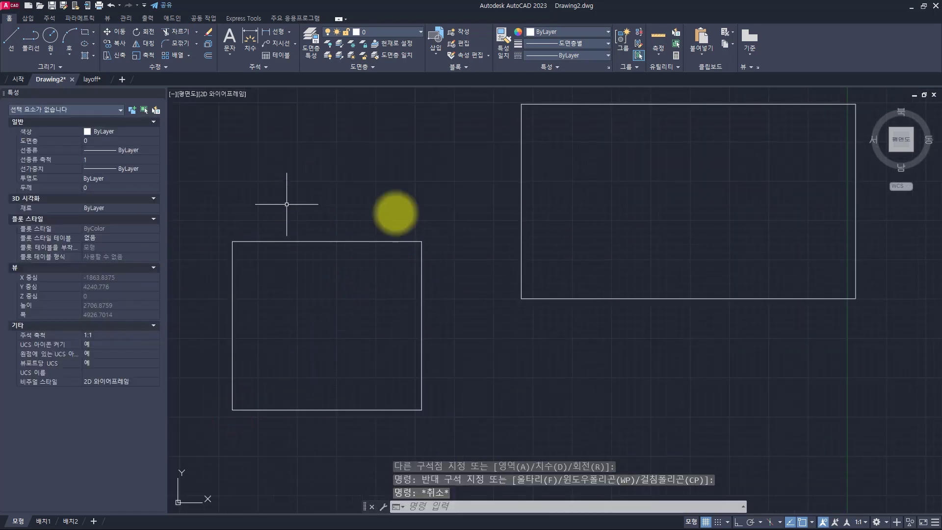
Step: Draw a third rectangle above and left of the smaller one, from its upper-right to its lower-left corner
middle_click_drag(297, 157, 457, 245)
type("rec")
key("Return")
left_click(477, 119)
left_click(219, 301)
middle_click_drag(352, 193, 421, 248)
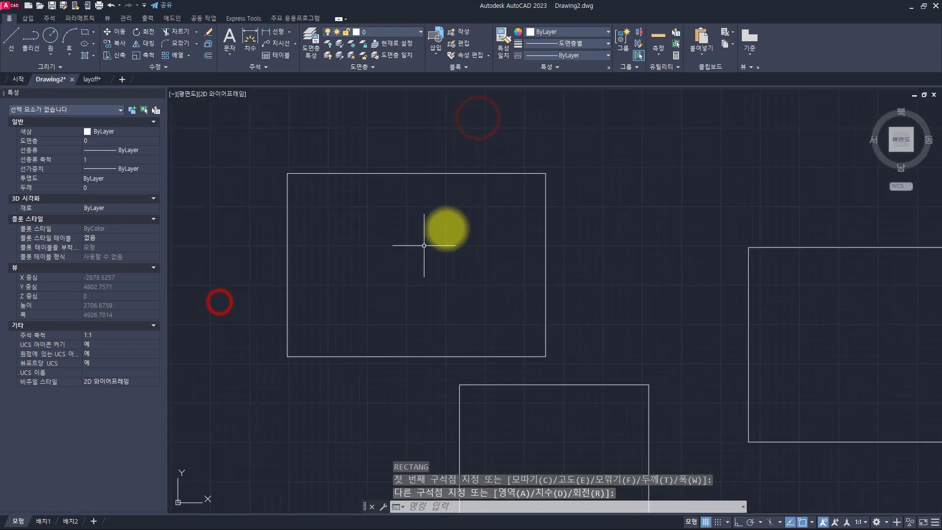
Step: Inspect the third rectangle's vertex 1 position and clear the selection
left_click(456, 221)
left_click(393, 131)
left_click(115, 249)
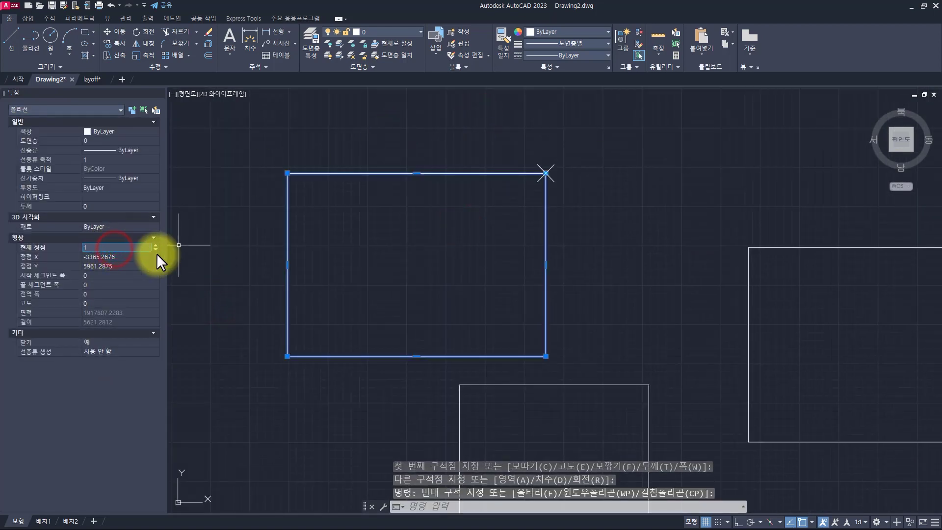
key("Escape")
scroll(453, 220, "down", 2)
middle_click_drag(649, 249, 591, 245)
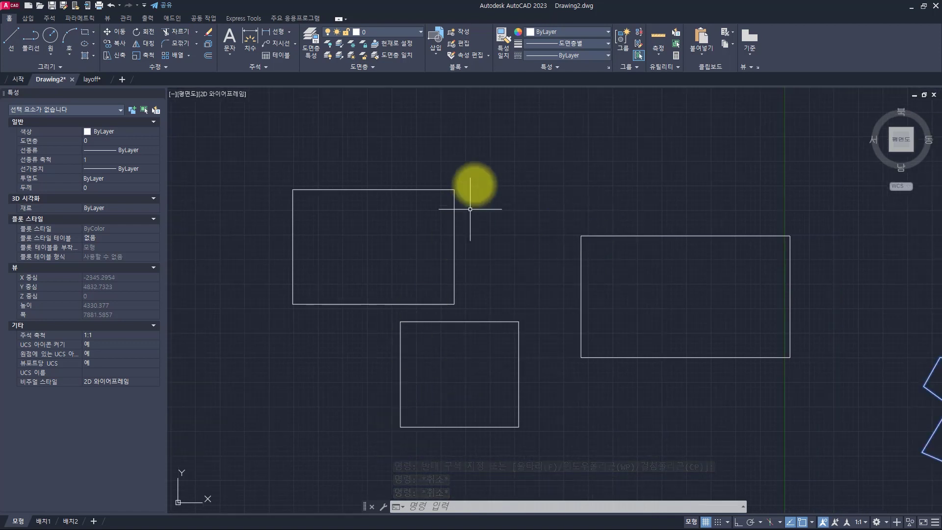
Step: Run ADD_SEGMENT_ON_LWPOLYLINE on the wide right rectangle, cutting directly from the middle of its top edge to its bottom edge
key("Return")
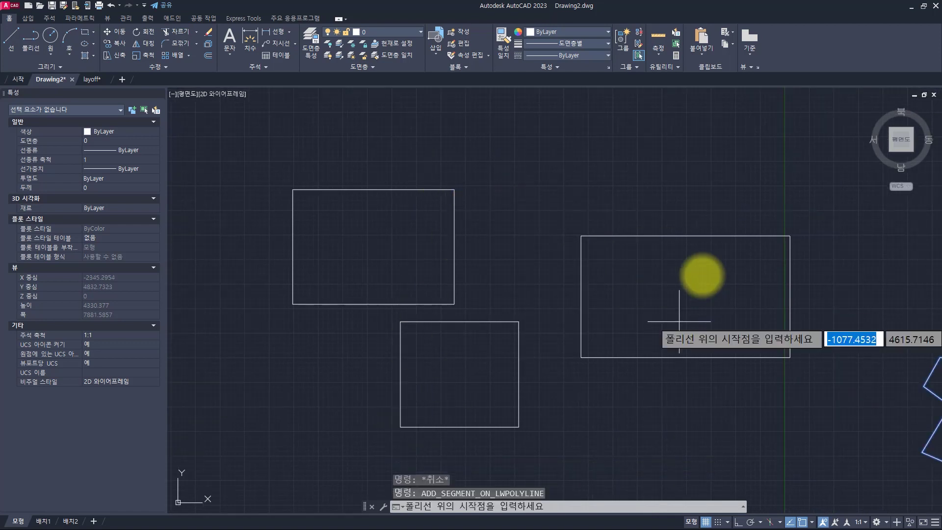
left_click(677, 234)
left_click(685, 356)
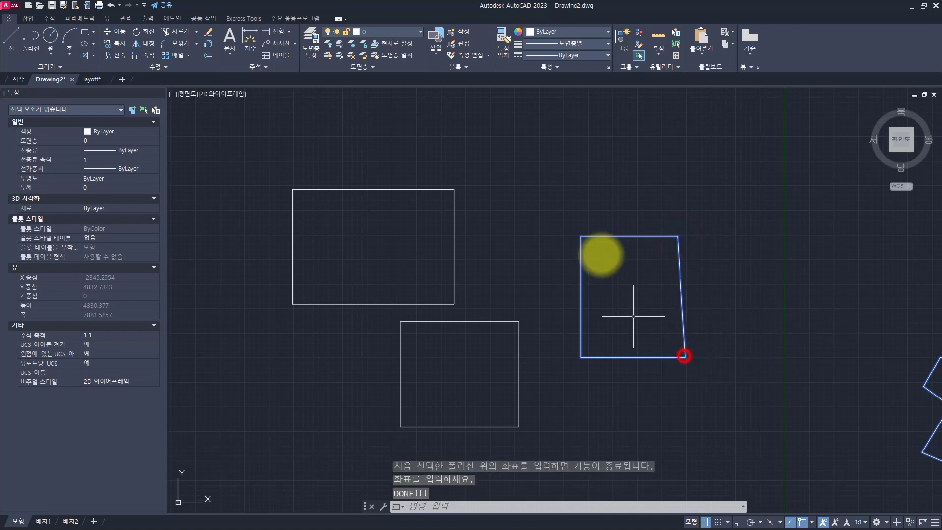
Step: Repeat the routine on the upper-left rectangle, cutting from the middle of its top edge to its bottom edge
key("Return")
left_click(380, 189)
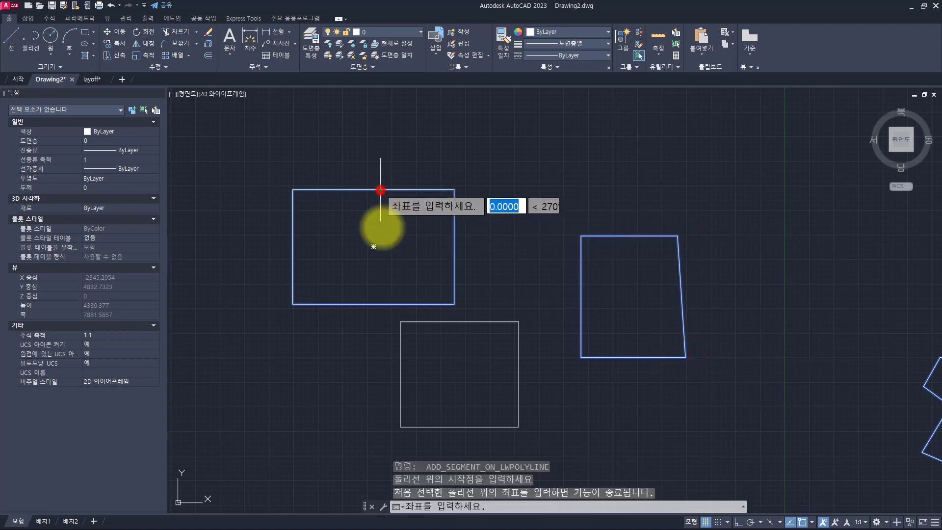
left_click(371, 304)
Step: Repeat the routine on the lower rectangle, cutting horizontally from the middle of its left edge to its right edge
key("Return")
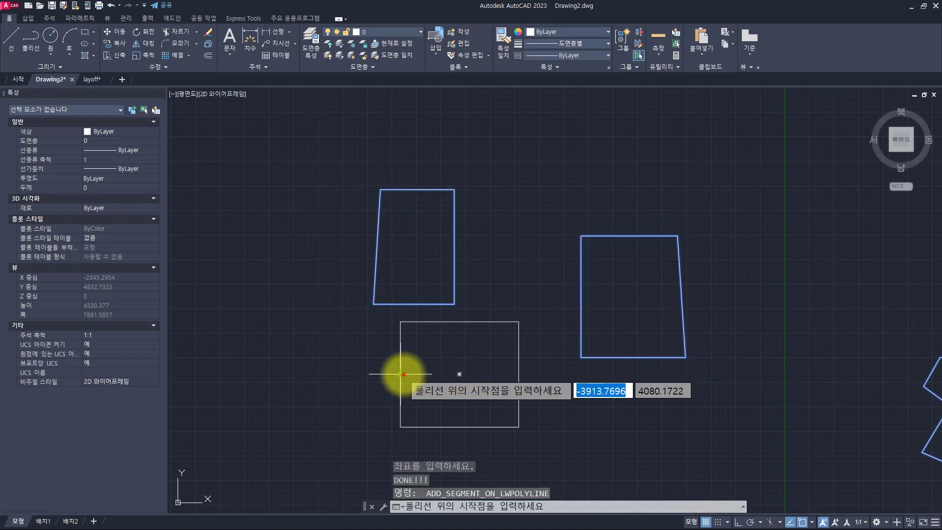
left_click(400, 374)
left_click(520, 375)
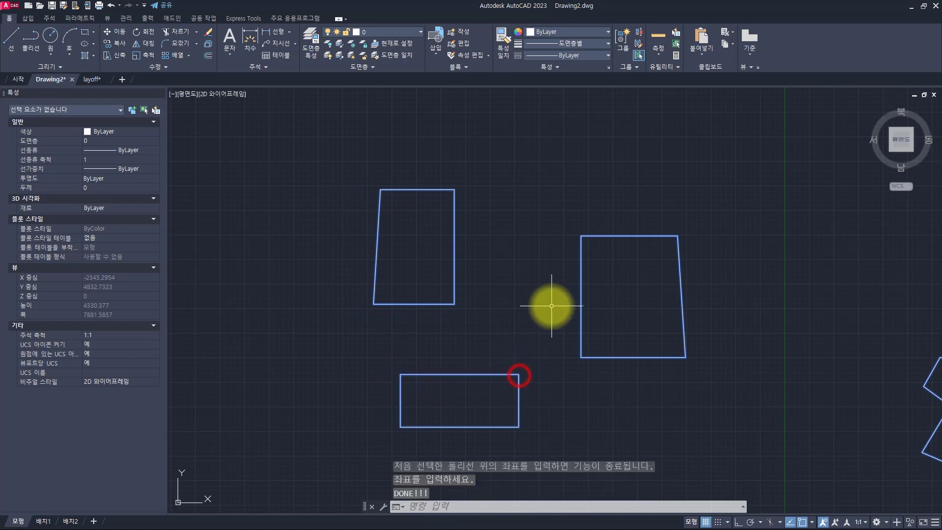
key("Escape")
key("Escape")
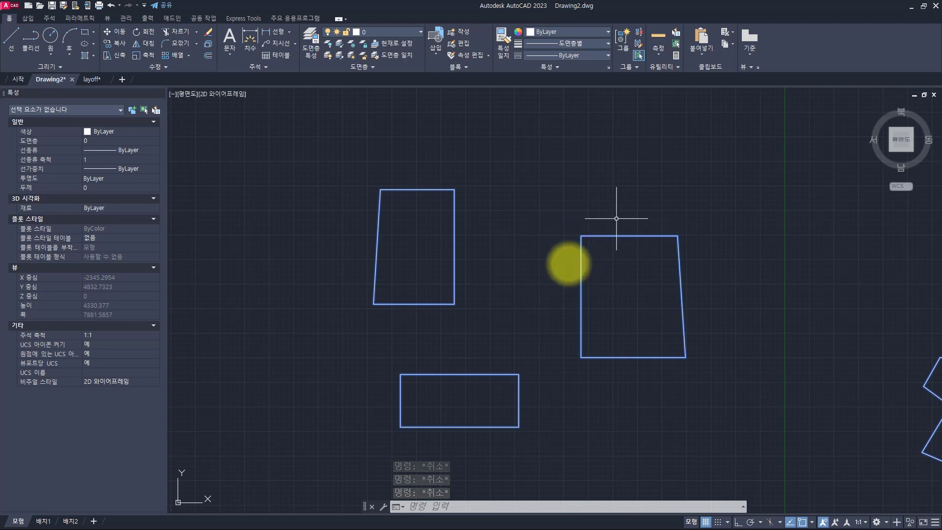
Step: Regenerate the display of the reshaped rectangles and erase one object
mouse_move(758, 277)
middle_mouse_down()
mouse_move(476, 245)
mouse_move(541, 249)
middle_mouse_up()
key("Return")
key("Return")
middle_click_drag(522, 249, 530, 258)
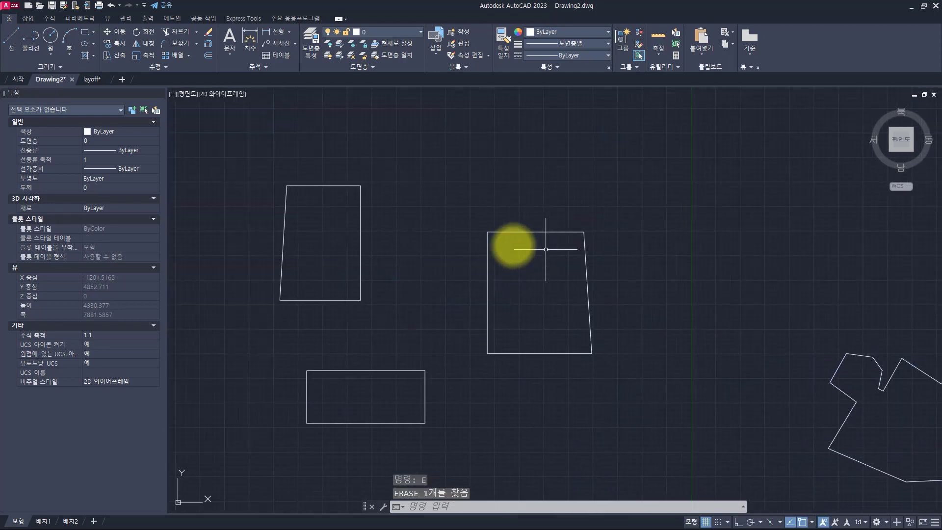
Step: Run ADD_SEGMENT_ON_LWPOLYLINE on the right quadrilateral, routing from its top edge through three outside points to its left edge
type("add")
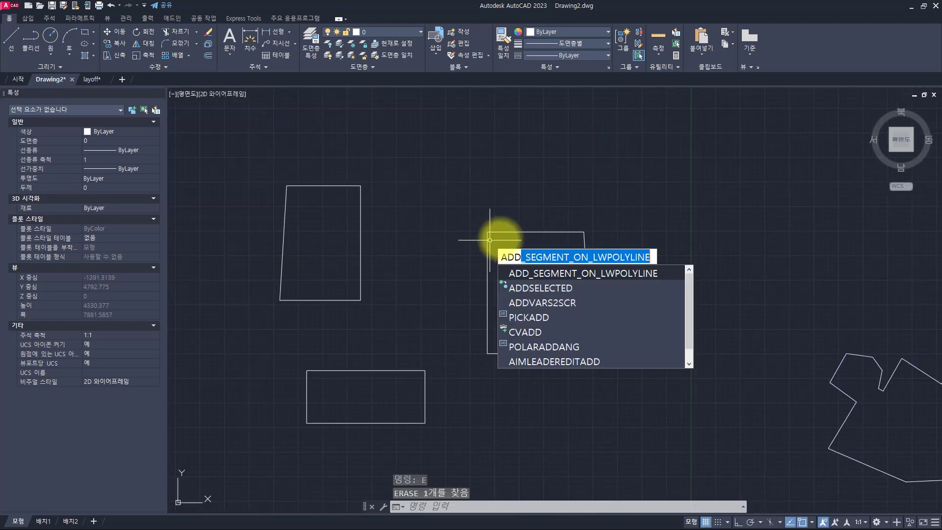
key("Return")
left_click(514, 231)
left_click(507, 193)
left_click(446, 199)
left_click(441, 262)
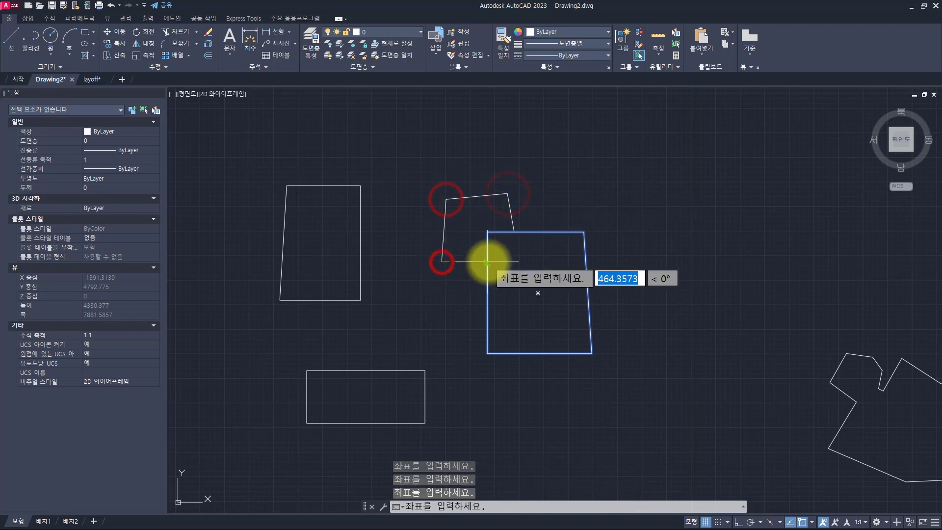
left_click(487, 261)
Step: Repeat the routine on the upper-left quadrilateral, routing from its top edge through three outside points to its slanted left edge
key("Return")
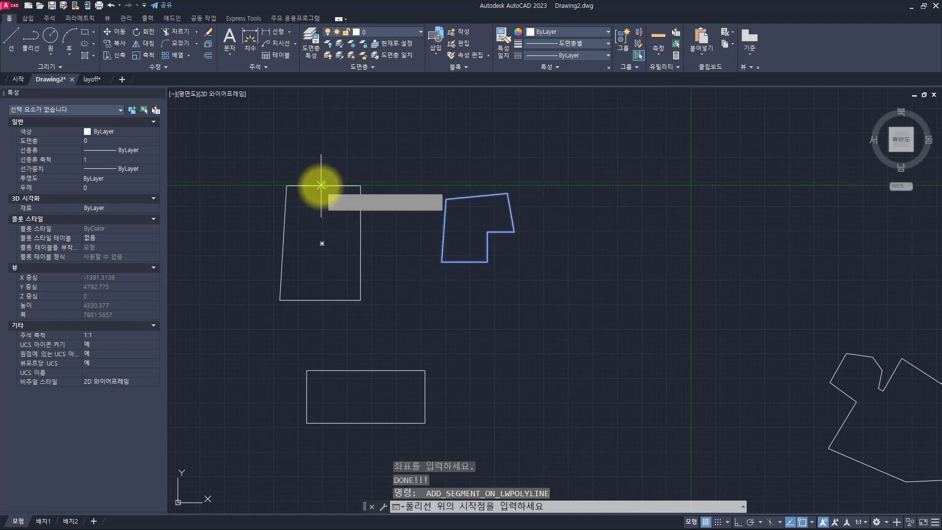
left_click(322, 186)
left_click(309, 151)
left_click(251, 157)
left_click(237, 224)
left_click(284, 224)
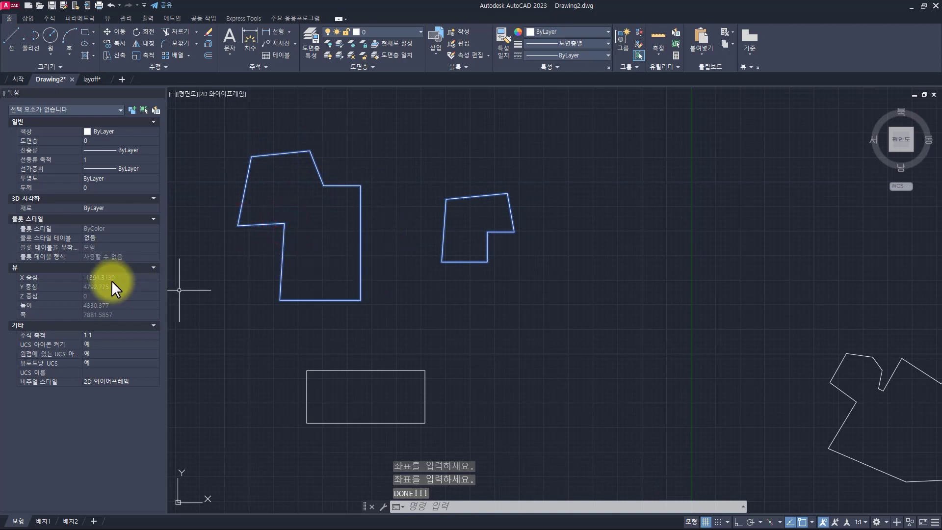
Step: Check where vertex 1 and the following vertices lie on the rerouted upper-left polyline, then clear the selection and regenerate the display
key("Escape")
left_click(395, 223)
left_click(285, 259)
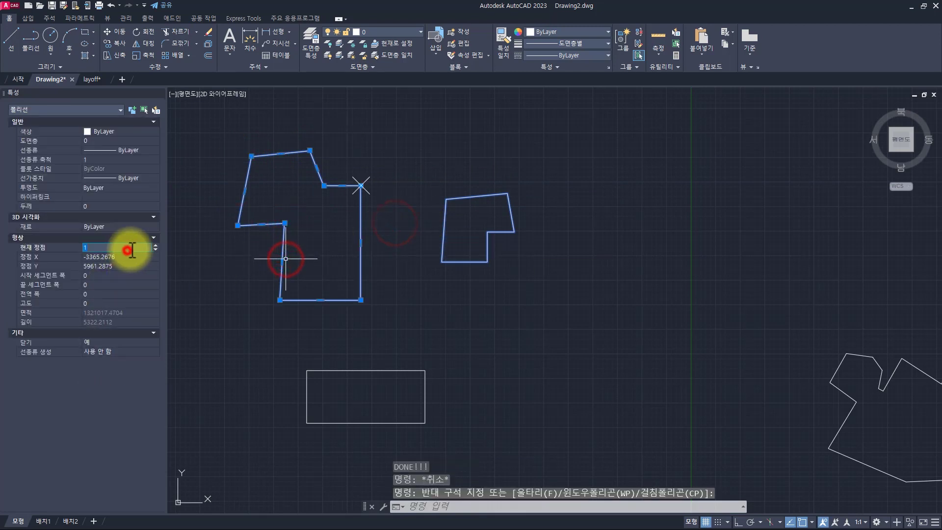
left_click(155, 246)
left_click(155, 246)
left_click(155, 246)
key("Escape")
key("Escape")
key("Escape")
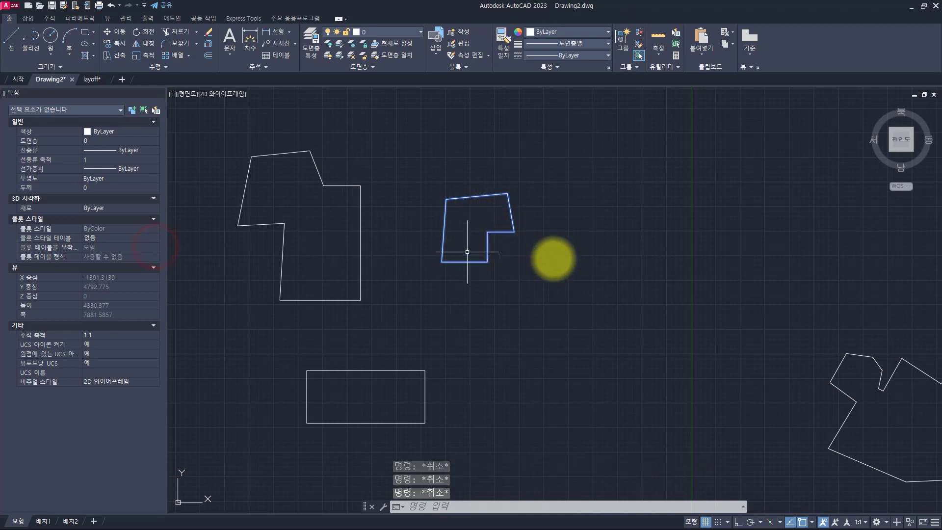
key("Return")
Step: Start ADD_SEGMENT_ON_LWPOLYLINE for the thick zigzag polyline and try start points along its second segment
middle_click_drag(608, 289, 513, 196)
scroll(515, 207, "down", 2)
key("Escape")
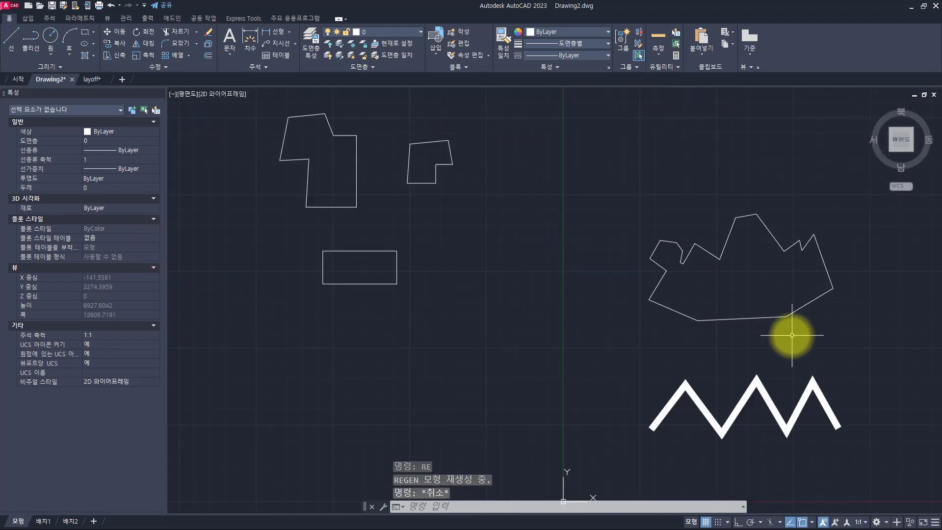
middle_click_drag(798, 361, 498, 284)
scroll(460, 295, "up", 4)
middle_click_drag(433, 299, 517, 220)
key("Escape")
key("Escape")
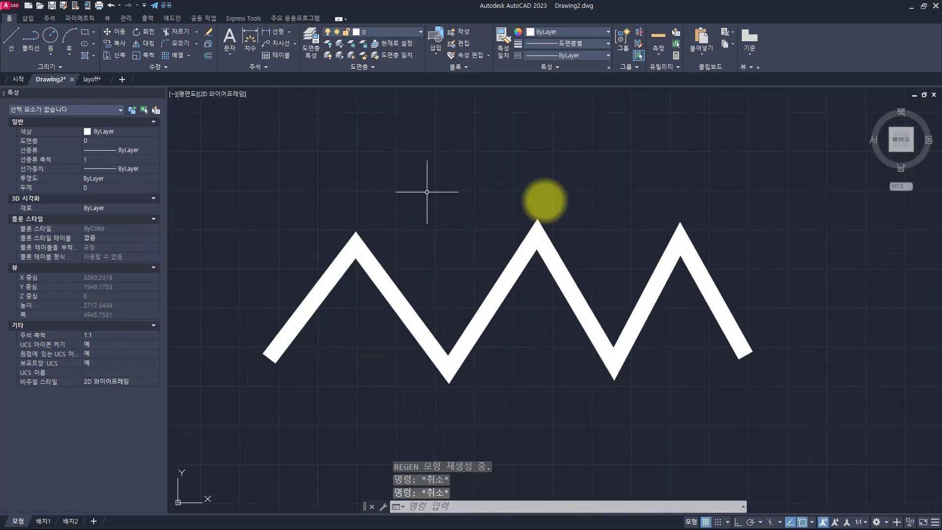
type("add")
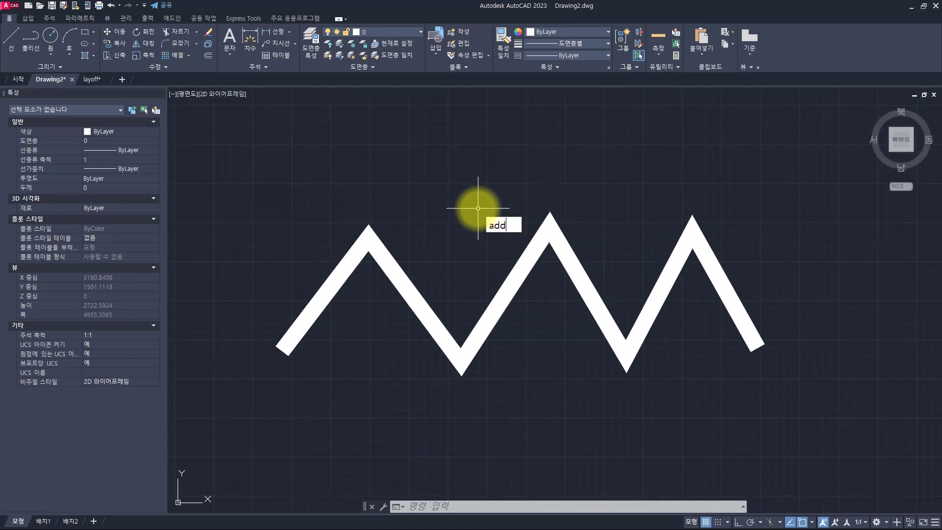
key("Return")
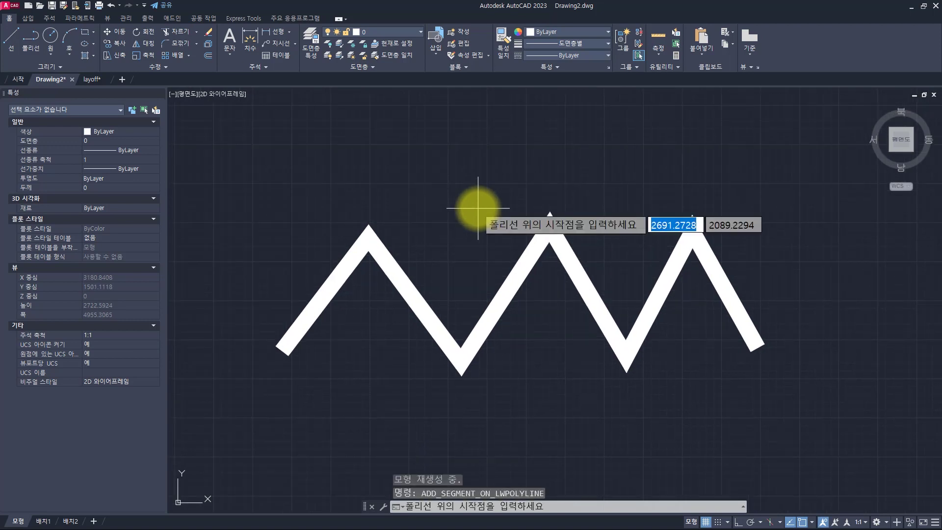
left_click(397, 268)
left_click(425, 317)
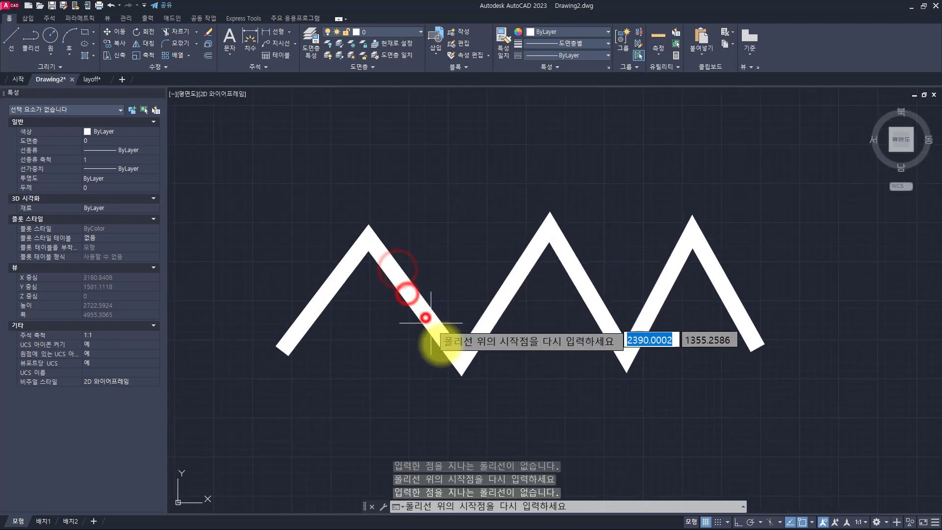
left_click(444, 346)
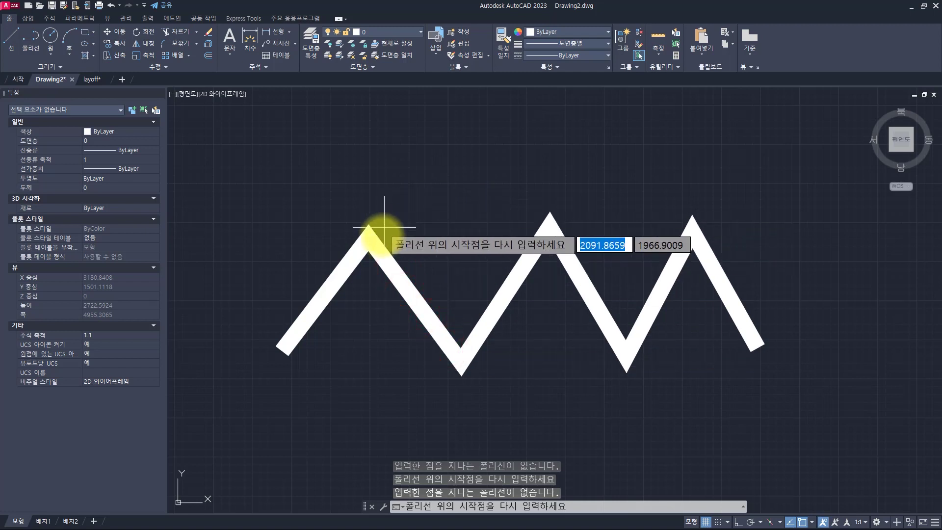
Step: Reroute the thick zigzag from its first peak through a point above the middle to its last peak
left_click(368, 239)
left_click(487, 141)
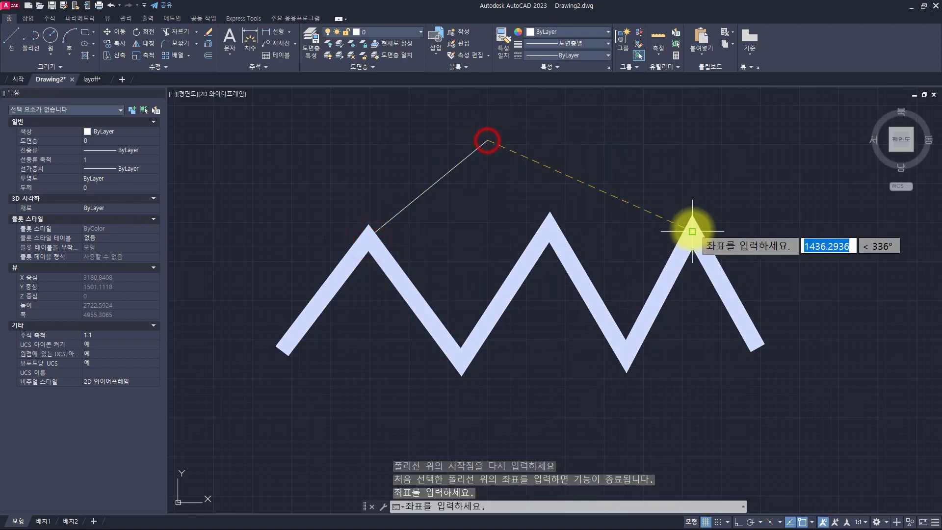
left_click(693, 226)
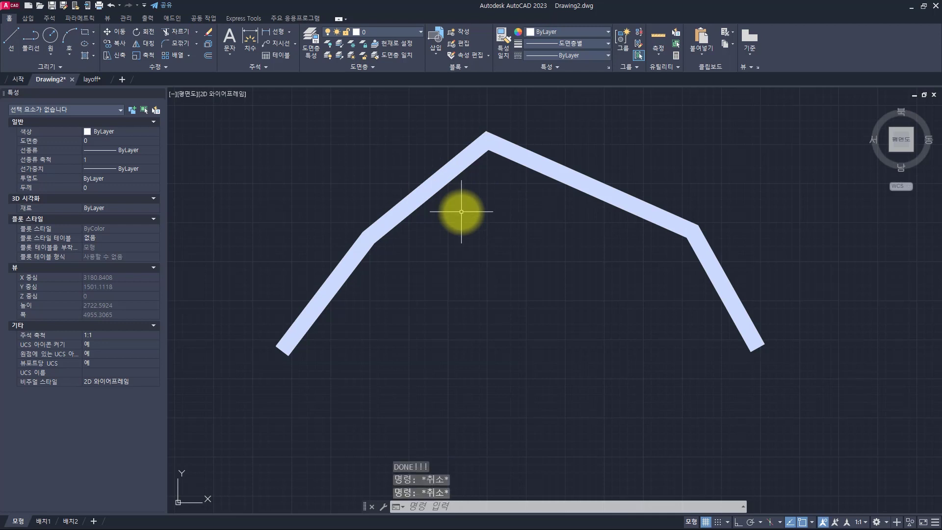
Step: Inspect the rerouted thick polyline's layer, linetype, linetype scale, global width and linetype generation properties
left_click(425, 191)
left_click(385, 163)
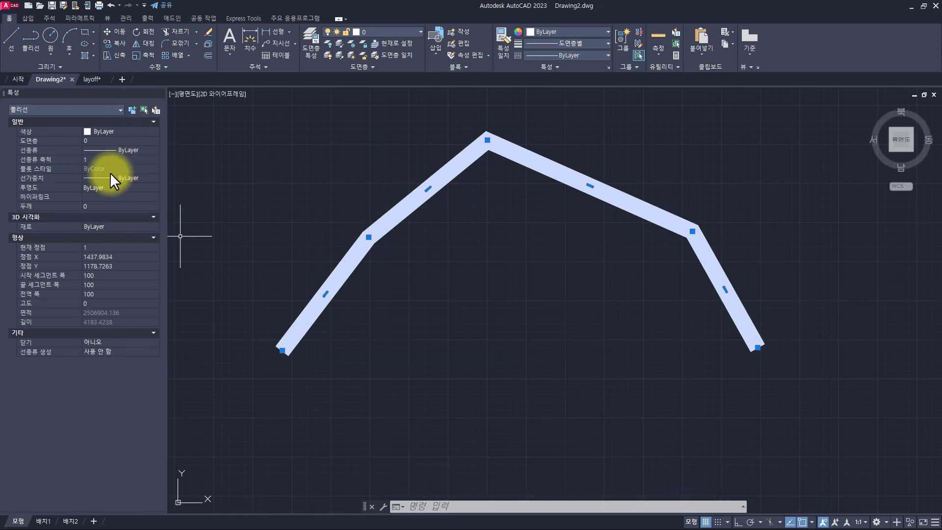
left_click(52, 141)
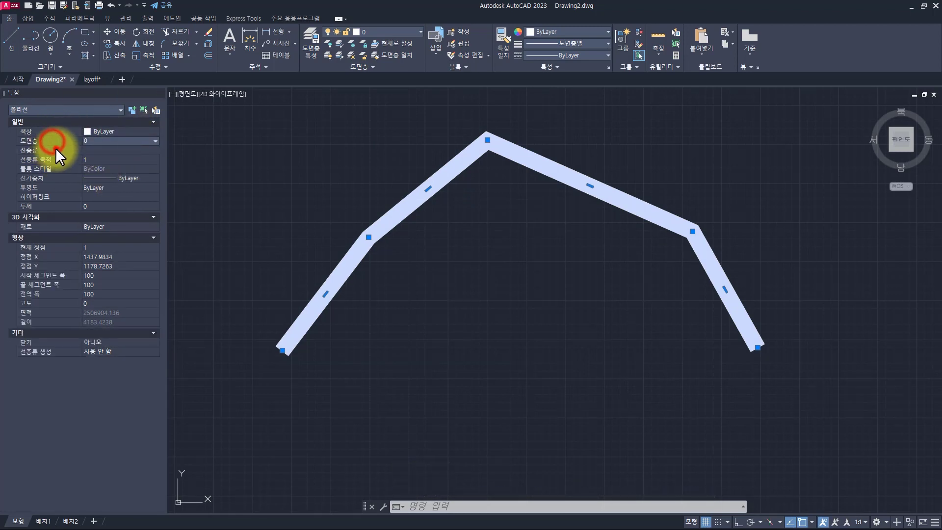
left_click(53, 159)
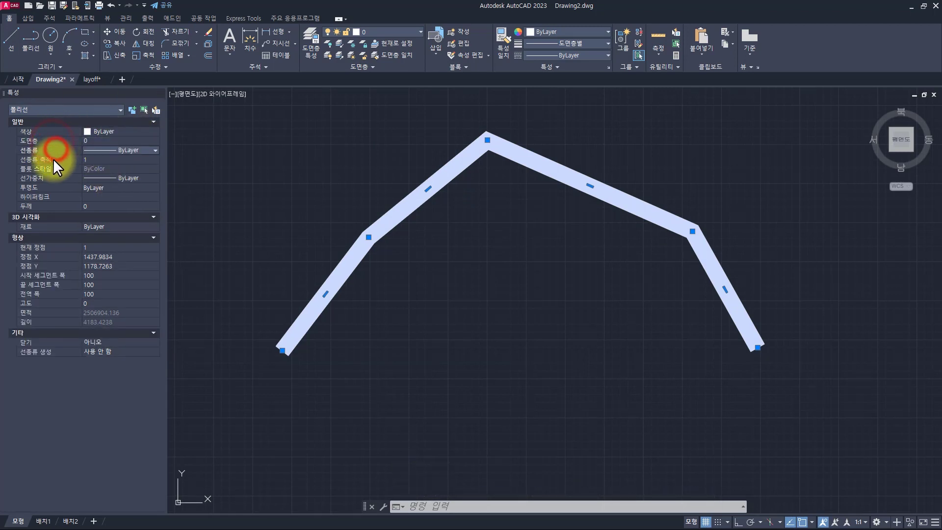
left_click(47, 300)
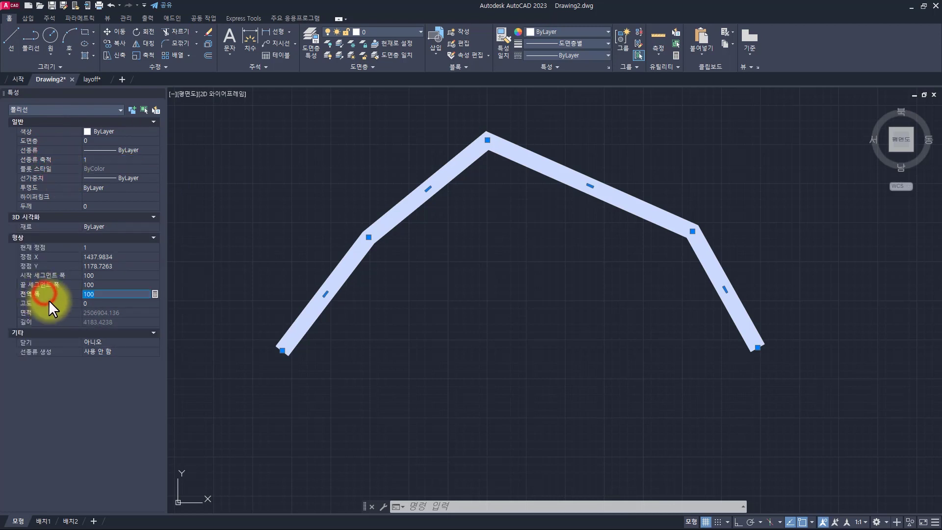
left_click(50, 352)
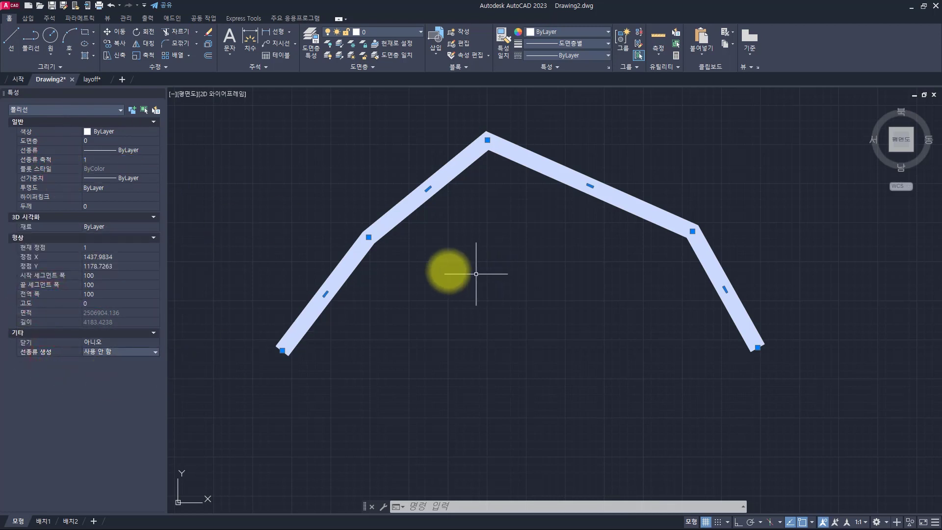
key("Escape")
key("Escape")
left_click(503, 255)
left_click(365, 178)
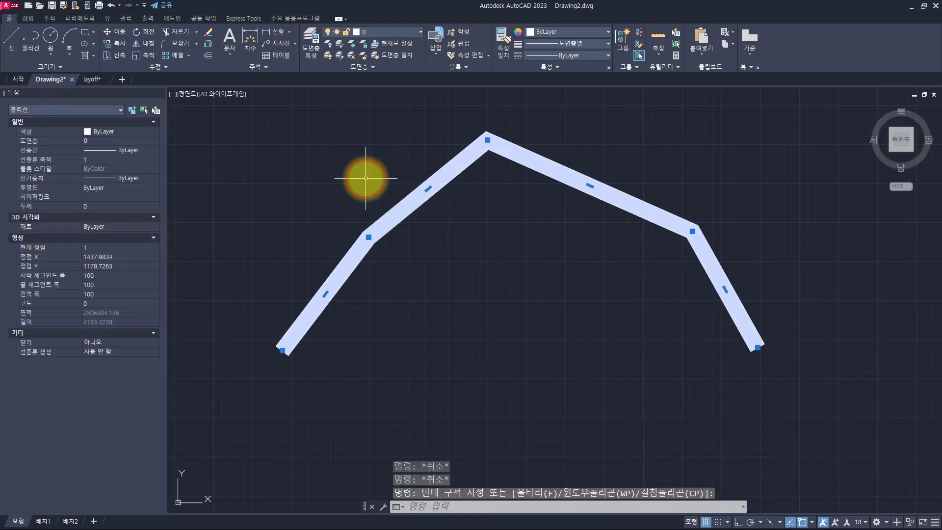
Step: Switch to the layoff drawing and turn all of its layers on with LAYON
left_click(90, 79)
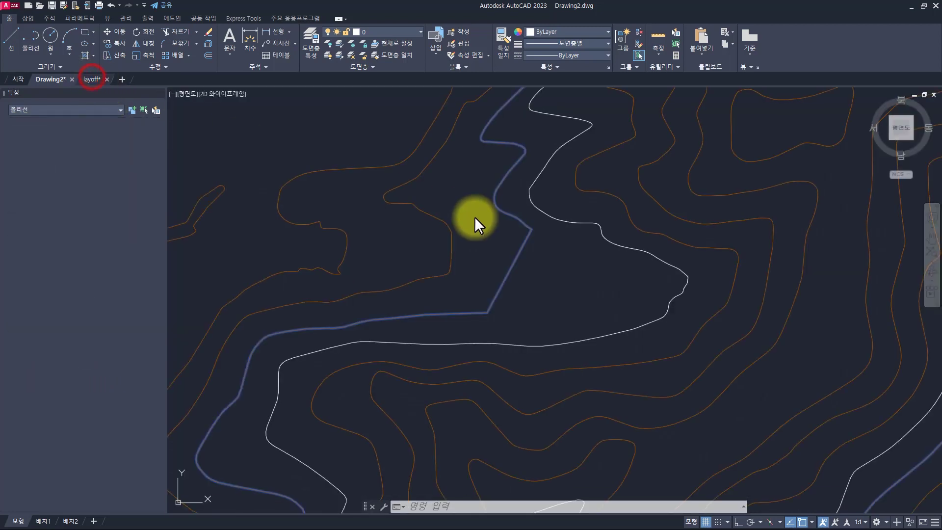
type("on")
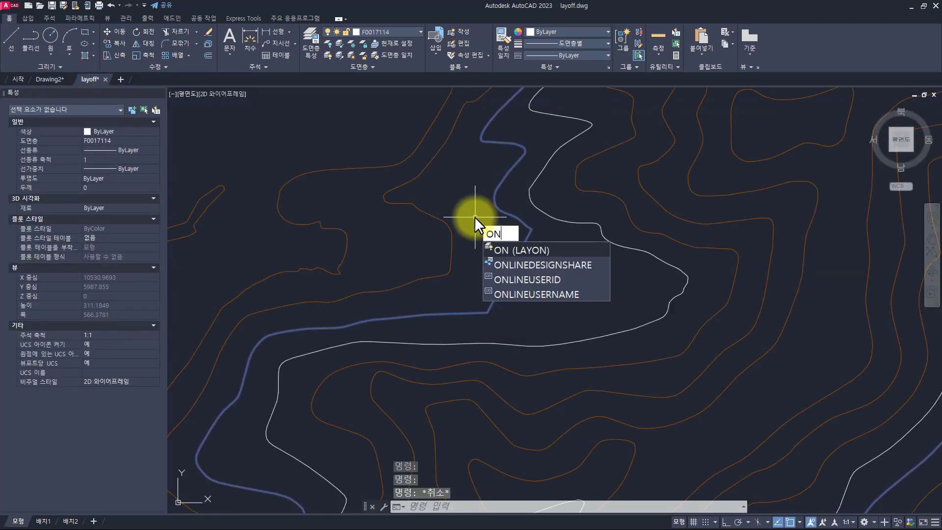
key("Return")
Step: Use ADD_SEGMENT_ON_LWPOLYLINE to reroute the green dotted polyline's long lower stretch through two points above it and back onto the line
type("add")
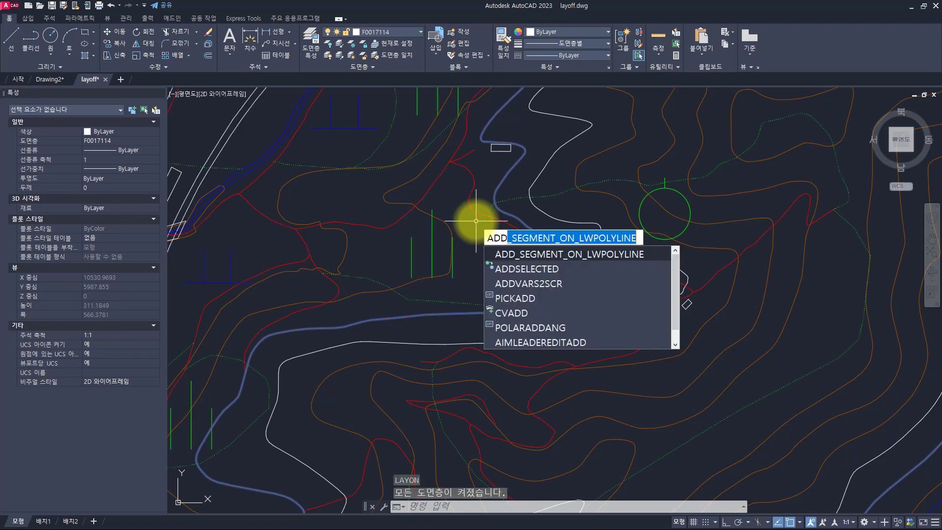
key("Return")
scroll(475, 235, "up", 2)
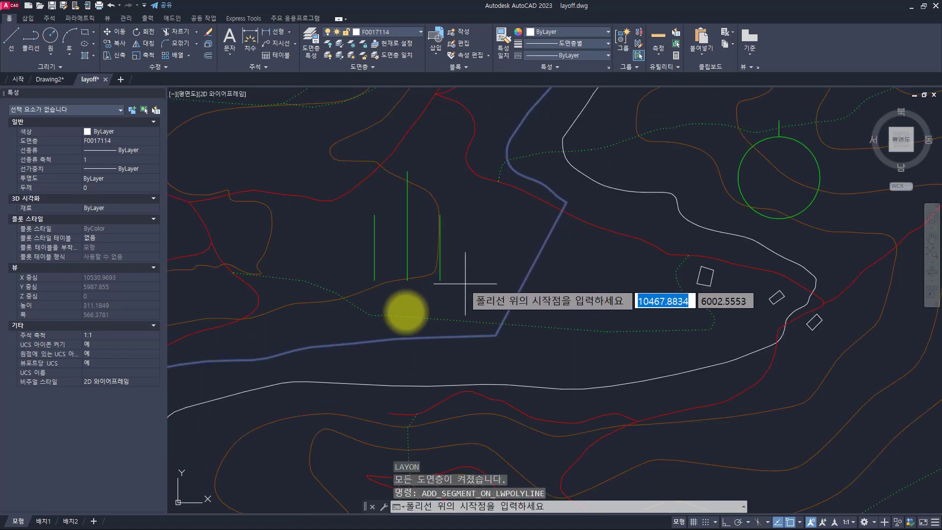
left_click(456, 321)
left_click(494, 280)
left_click(610, 331)
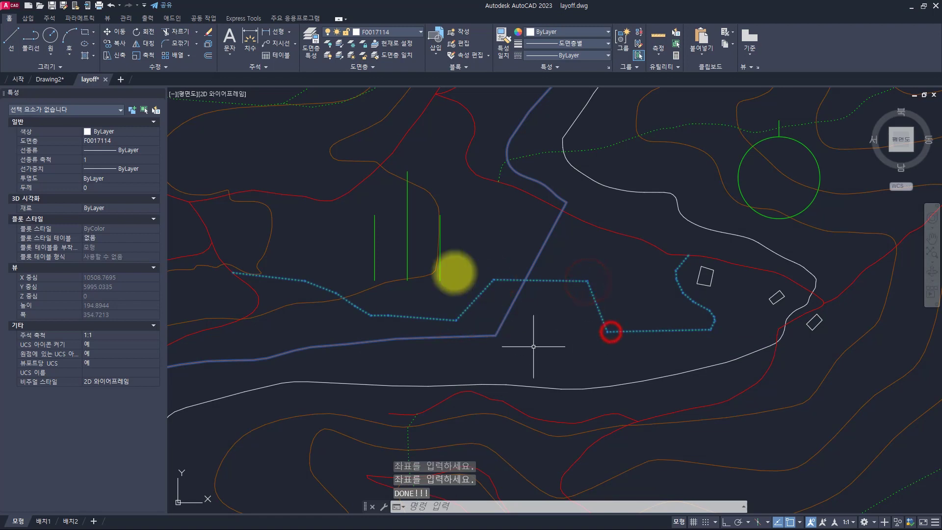
key("Escape")
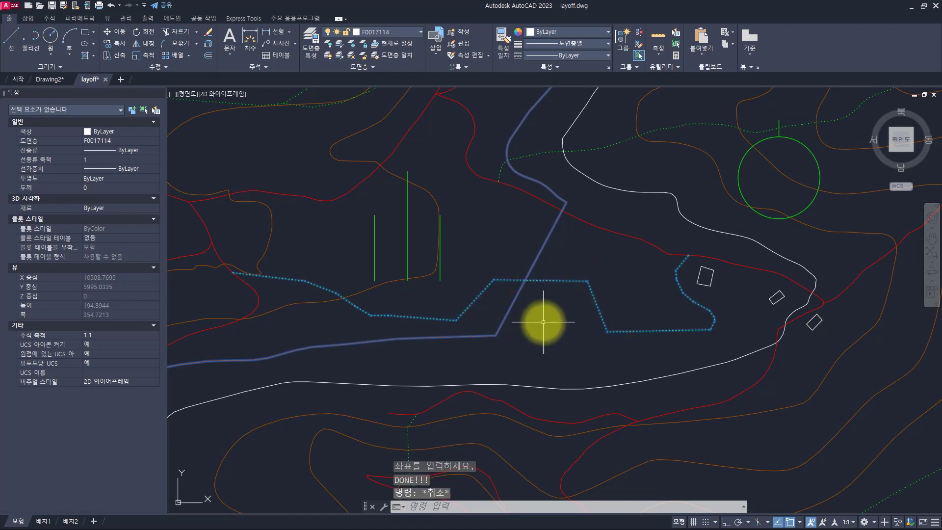
Step: Set the rerouted dotted polyline's colour to red, disable its linetype generation, and assign it the 5M5 linetype
left_click(599, 270)
left_click(572, 299)
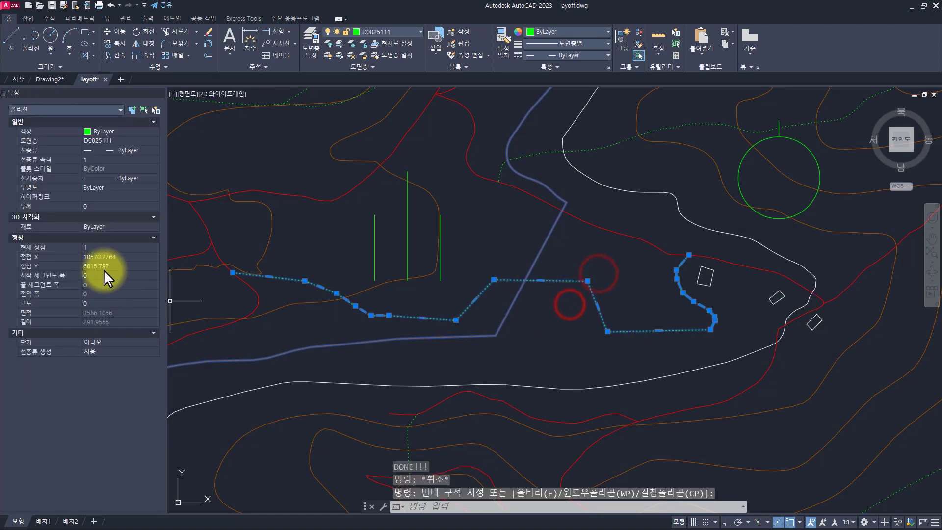
left_click(105, 140)
left_click(106, 131)
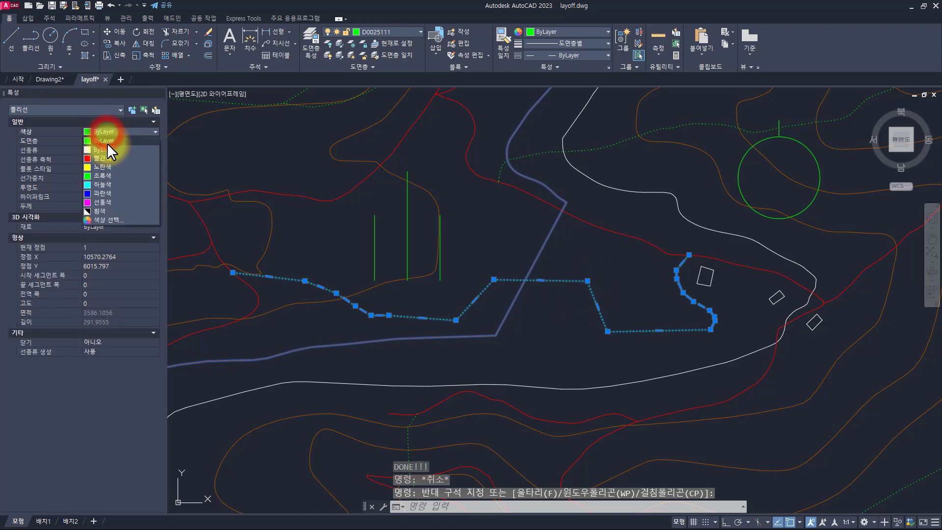
left_click(108, 158)
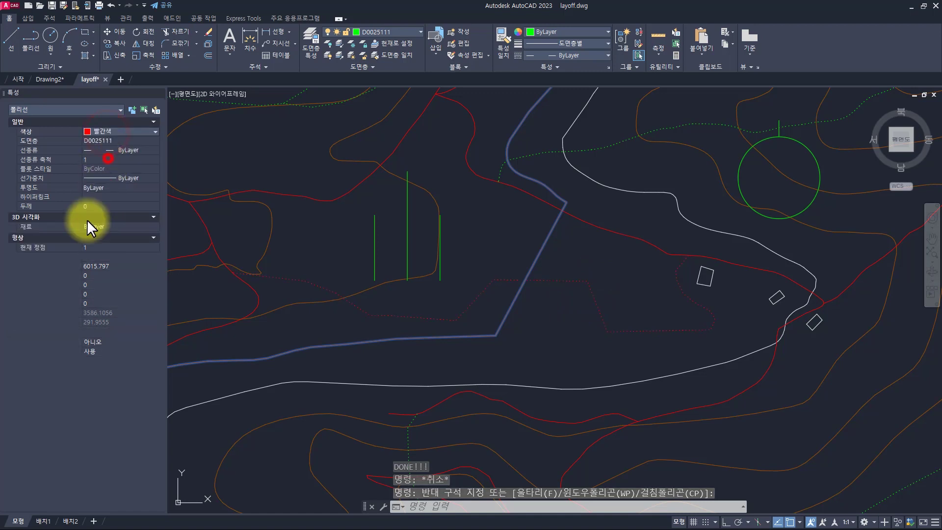
left_click(102, 349)
left_click(95, 366)
left_click(107, 149)
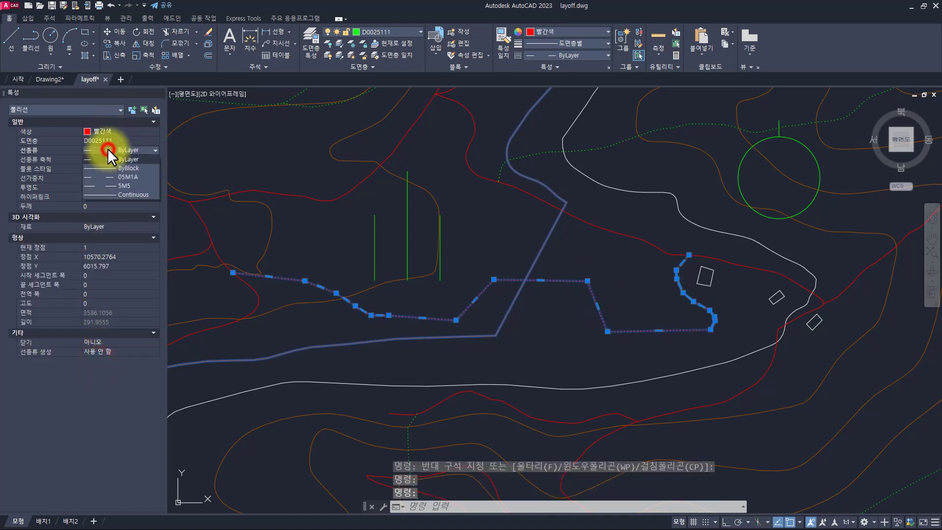
left_click(104, 185)
key("Escape")
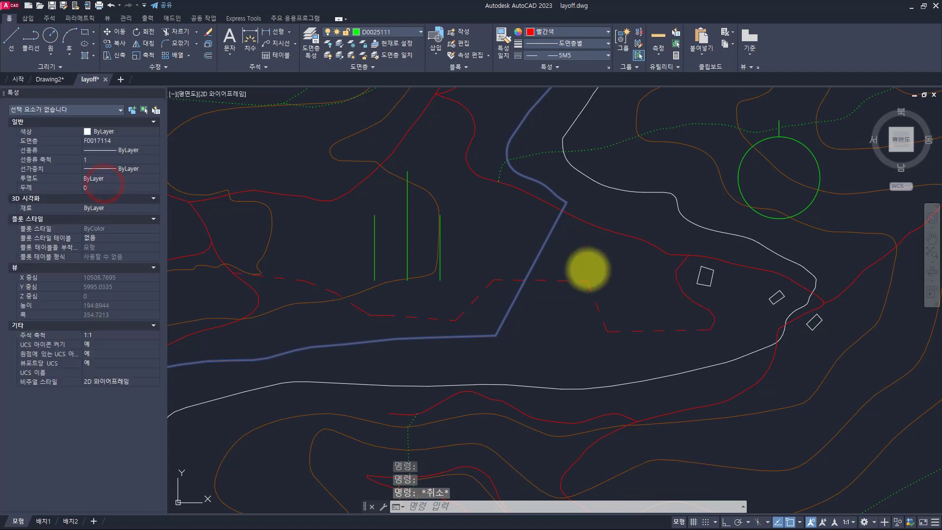
Step: With ADD_SEGMENT_ON_LWPOLYLINE, reroute the red dashed polyline from its upper flat stretch through two points below to its lower flat stretch, and check its properties
key("Escape")
type("add")
key("space")
left_click(550, 281)
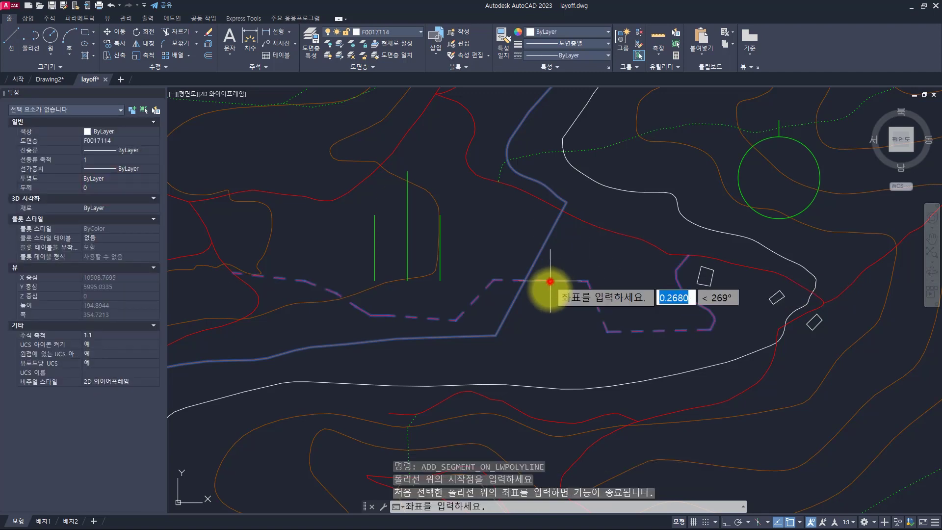
left_click(548, 367)
left_click(637, 369)
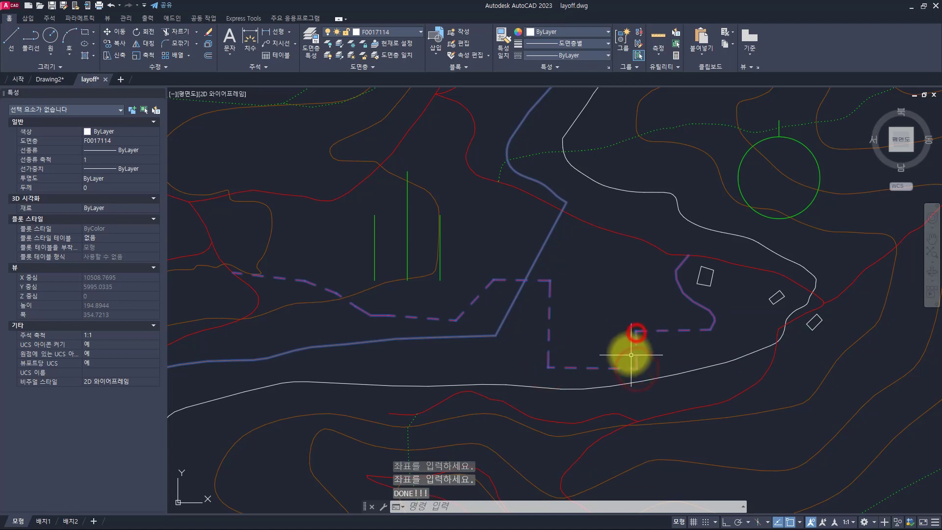
left_click(636, 331)
left_click(658, 349)
left_click(619, 305)
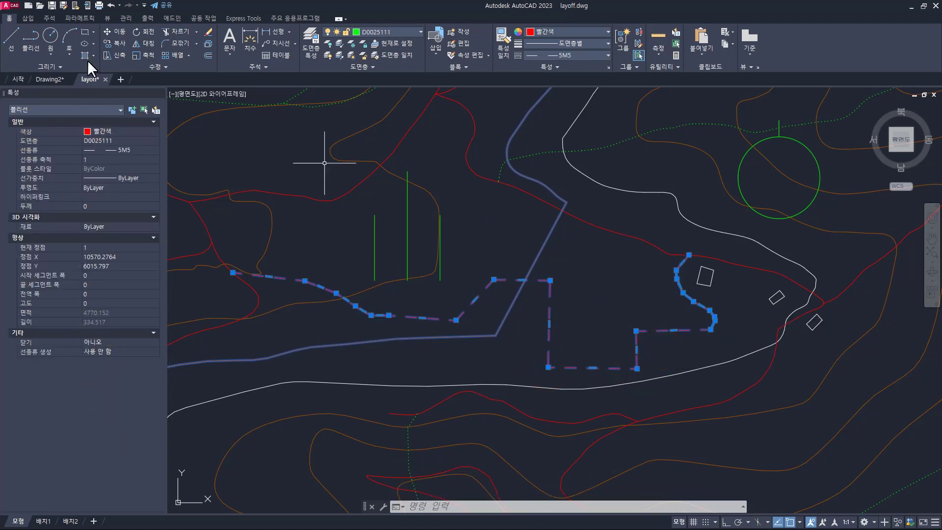
Step: Switch to the Drawing2 drawing and bring the large closed polyline above the thick one into view
left_click(42, 79)
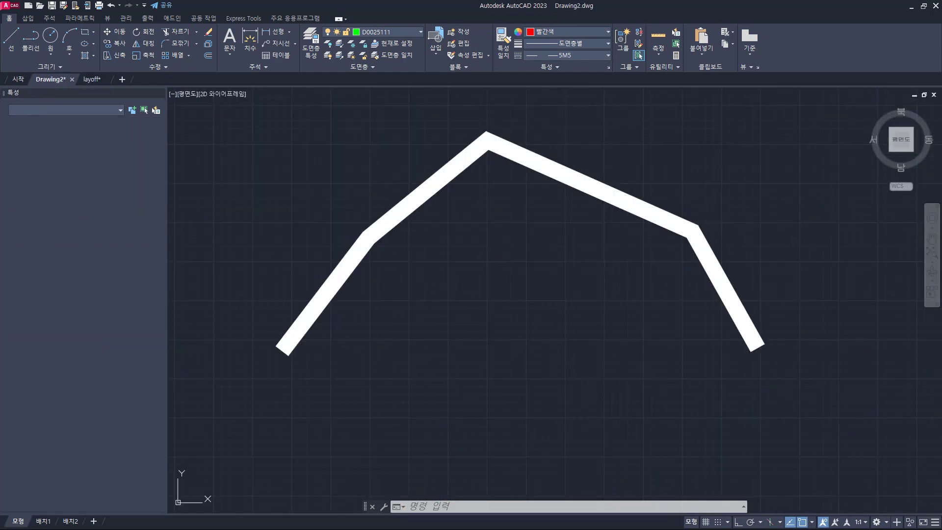
middle_click_drag(486, 149, 487, 357)
scroll(492, 238, "up", 2)
middle_click_drag(499, 255, 506, 299)
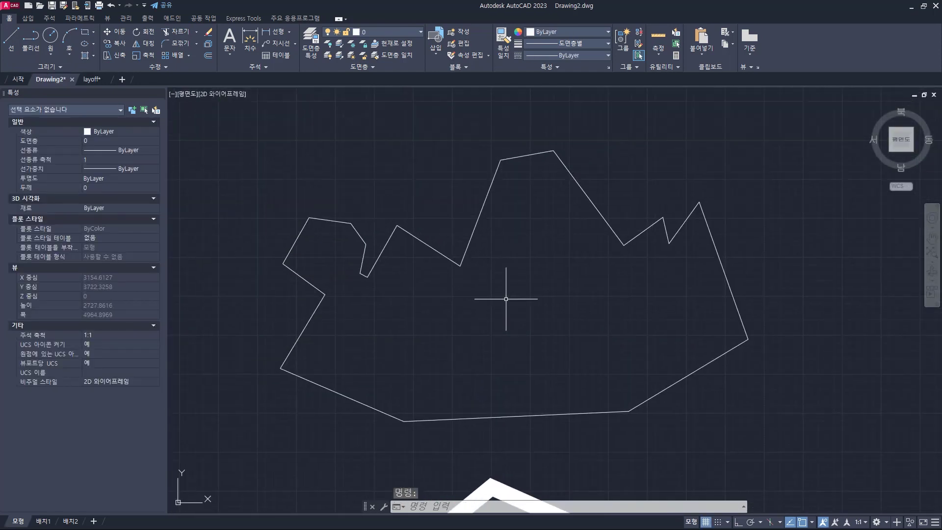